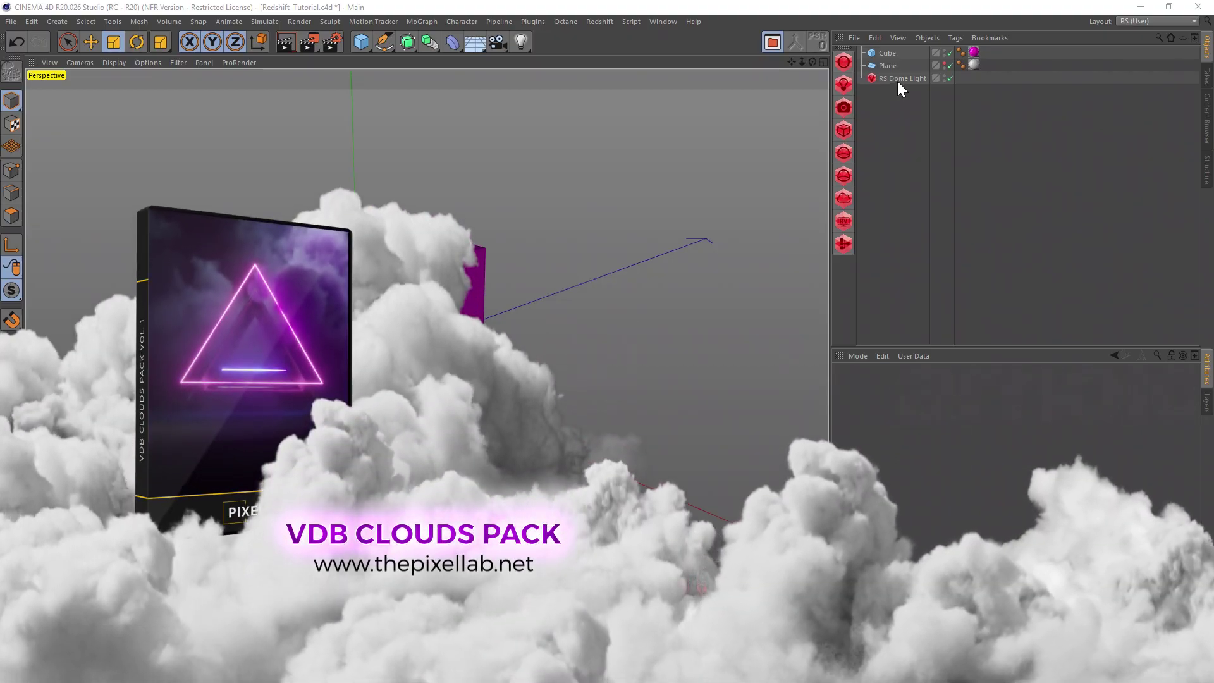
Select the RS Dome Light to show its General settings: spherical image dome map, 64 samples.
left_click(897, 79)
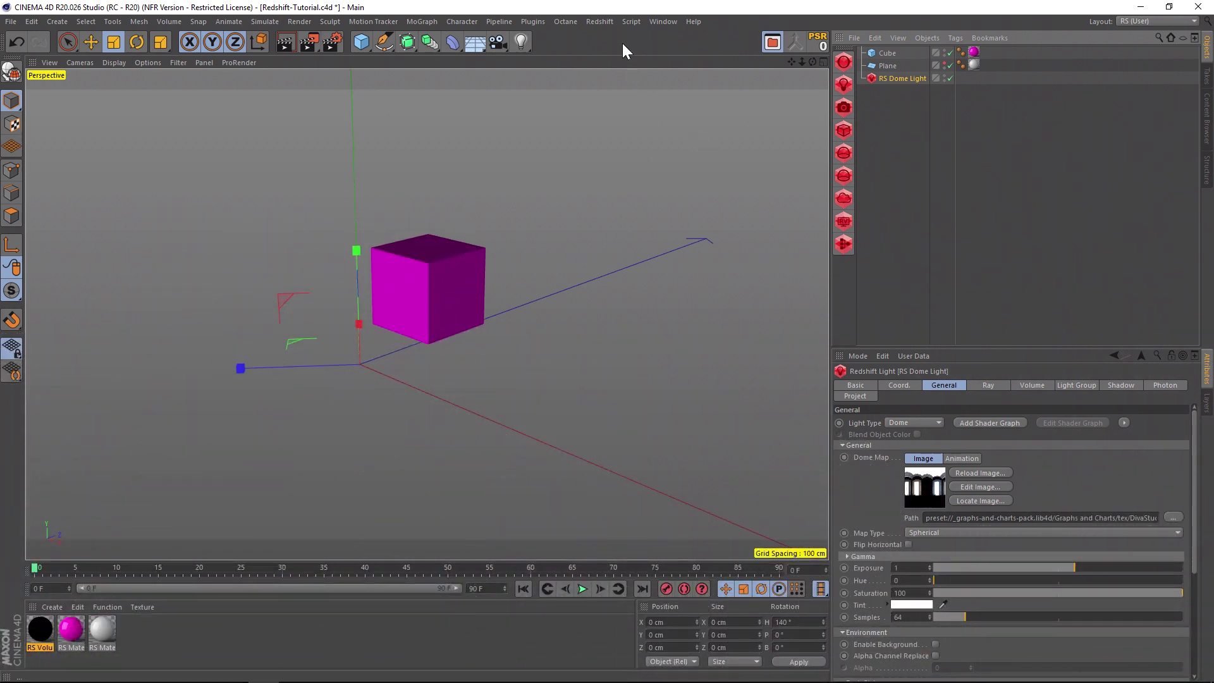
Add a Redshift Volume object from the Redshift Objects menu.
left_click(597, 22)
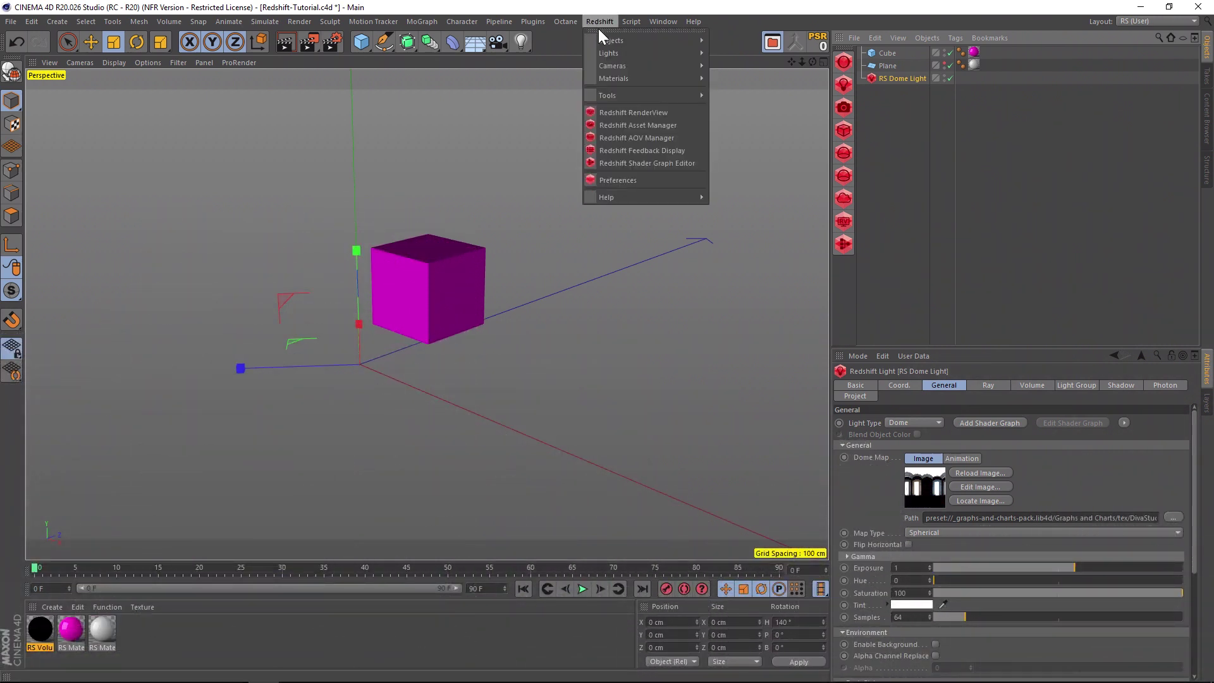
mouse_move(643, 40)
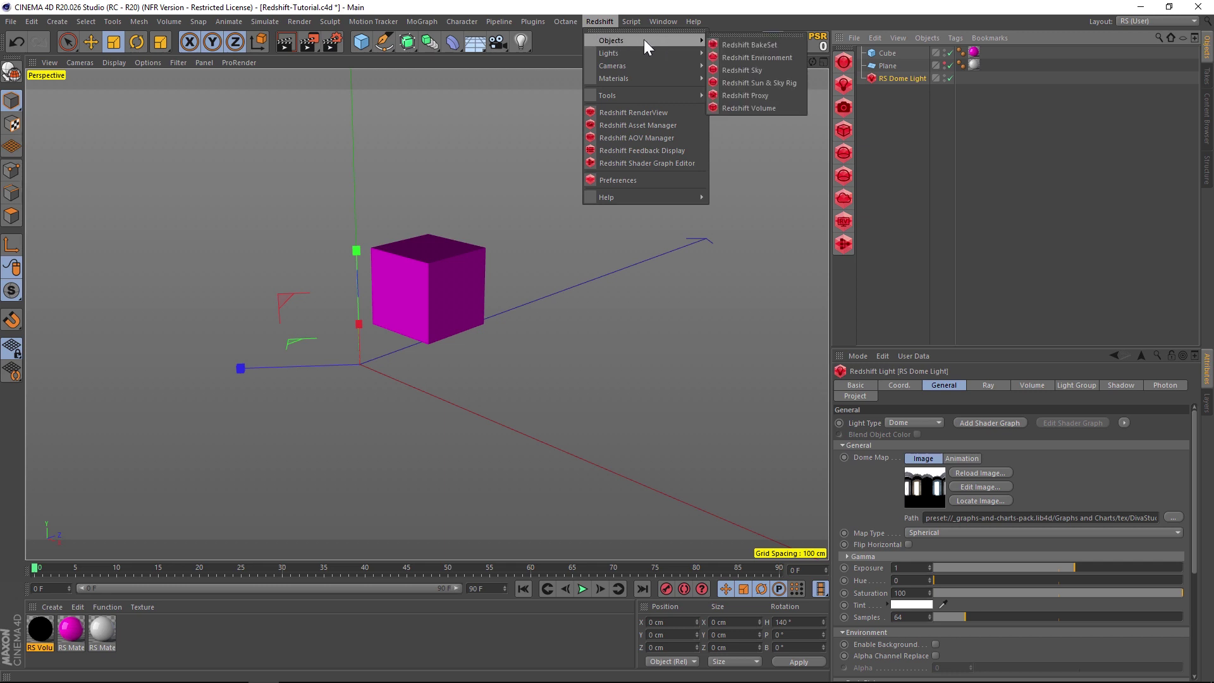
left_click(747, 106)
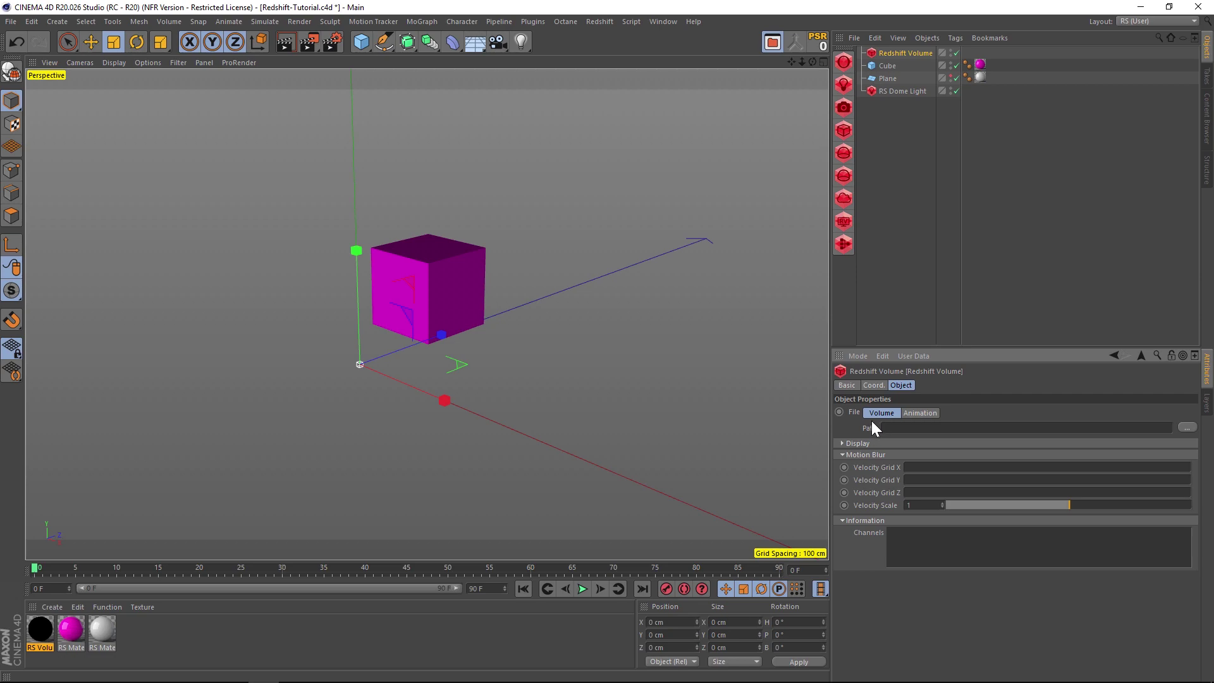
Load cloud_v062_0.02.vdb into the Redshift Volume's Path.
left_click(1187, 428)
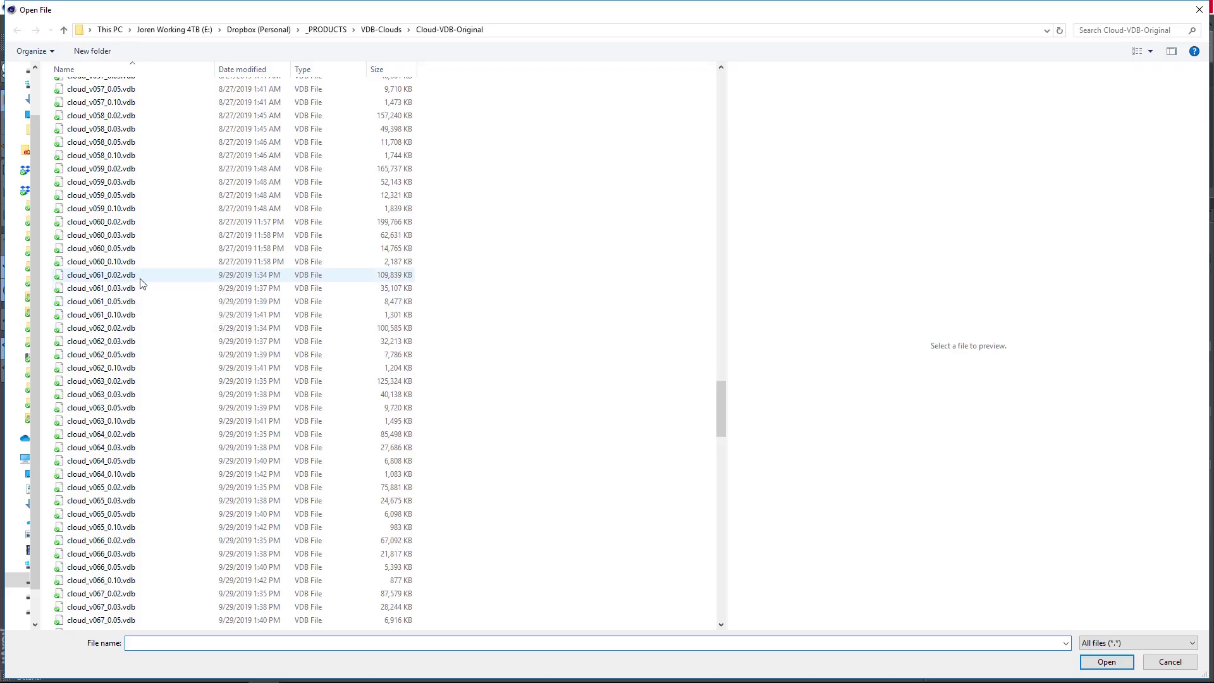
left_click(119, 314)
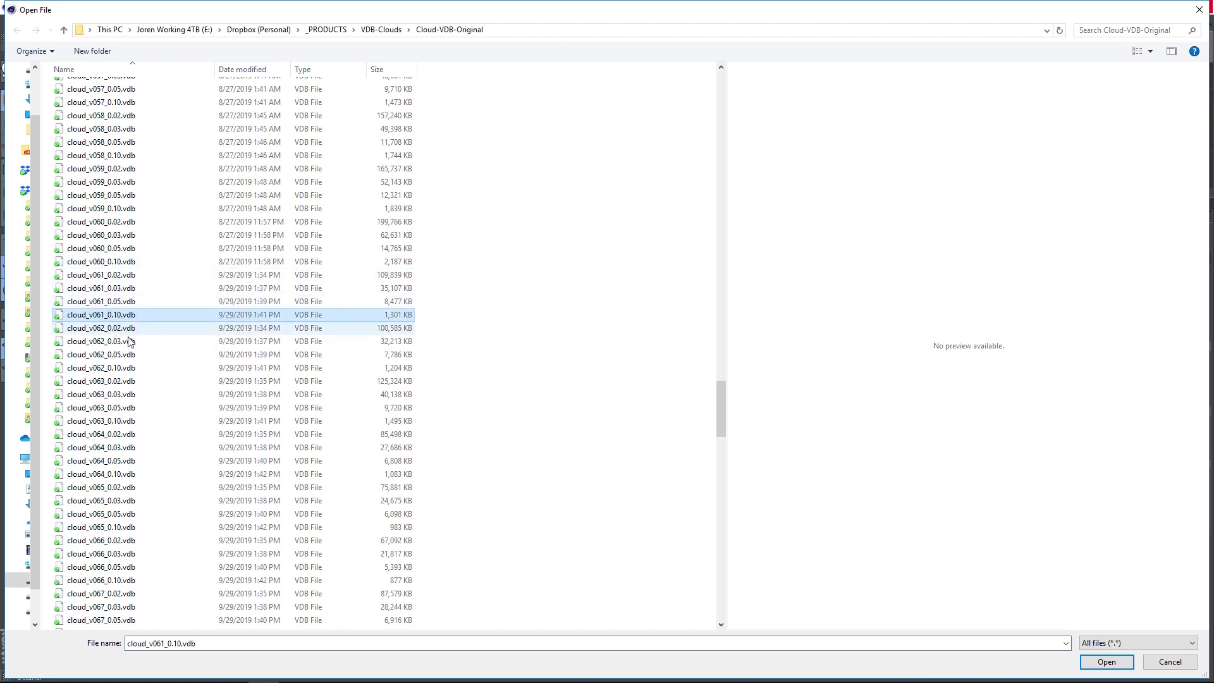
left_click(117, 372)
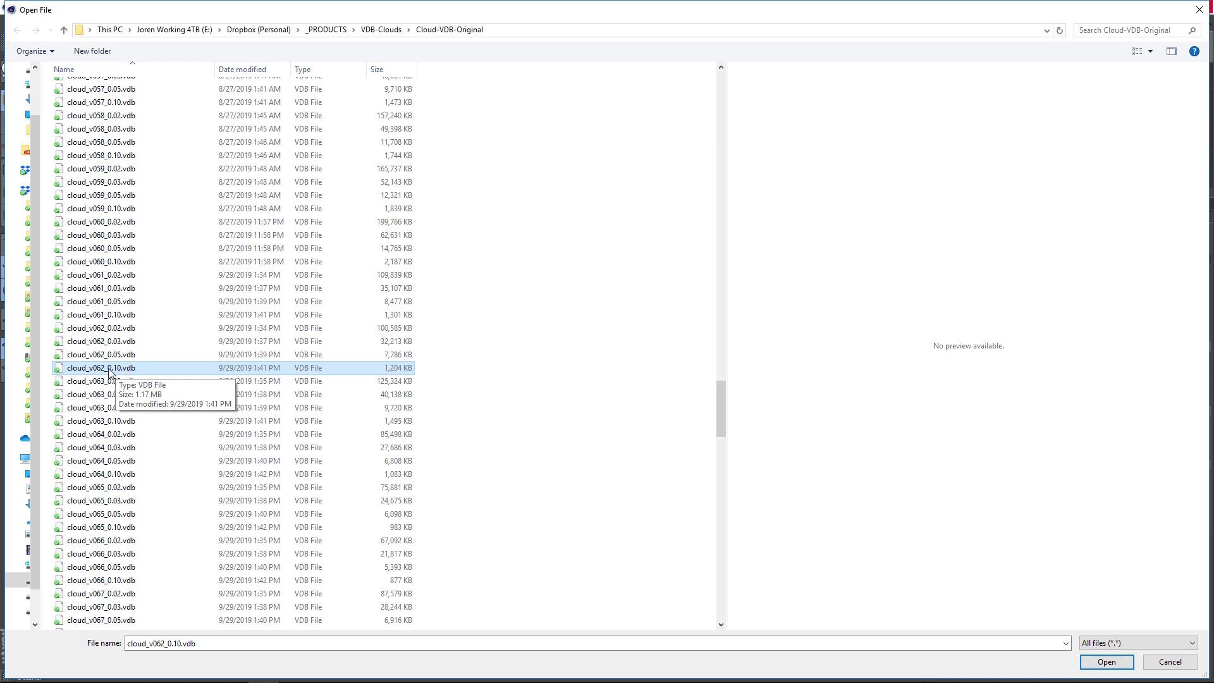
left_click(131, 328)
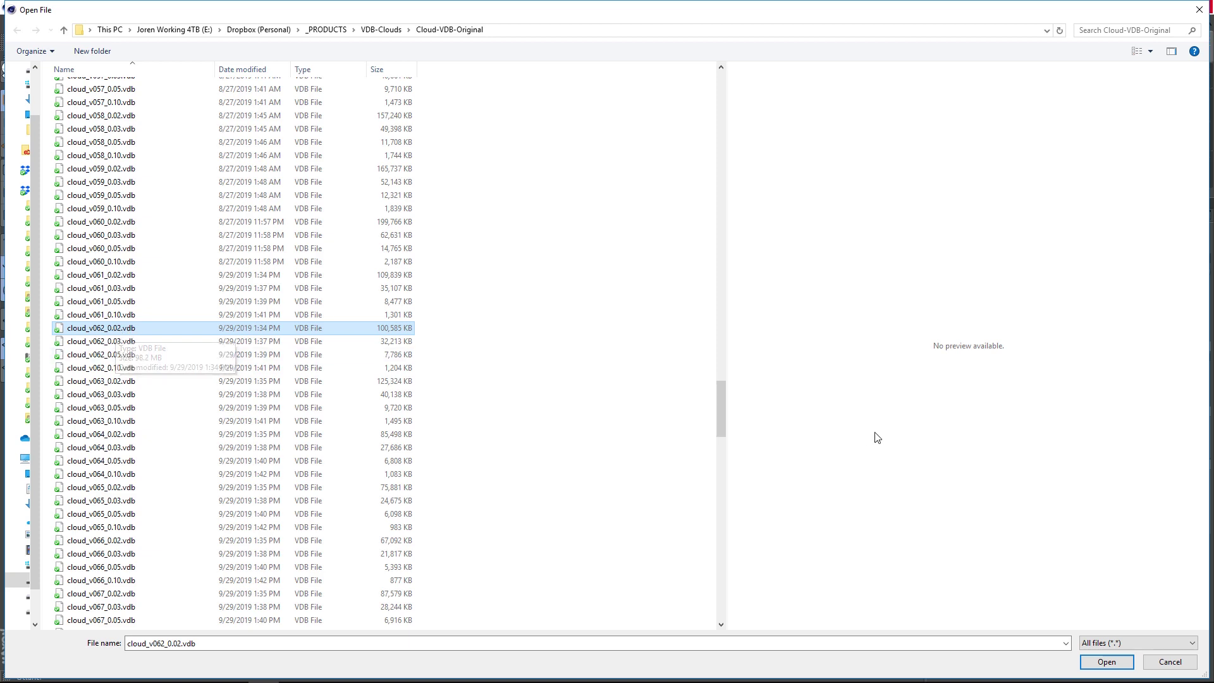
left_click(1106, 661)
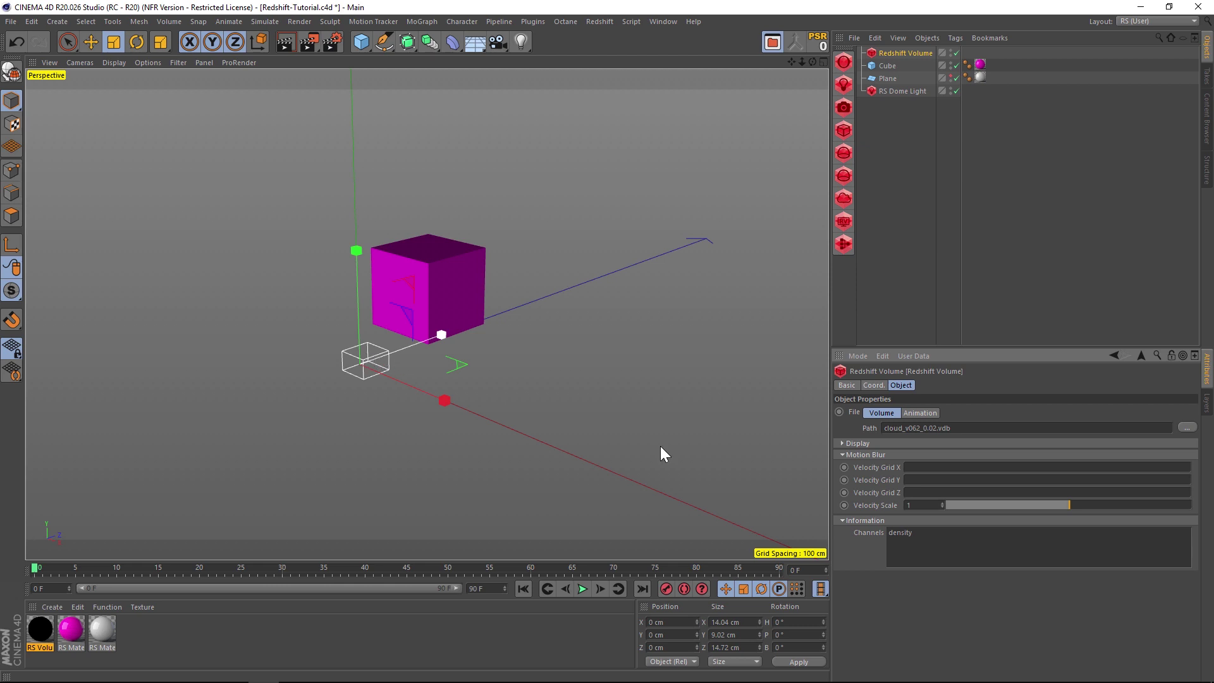
Preview the volume as Points (max 100), scale it to 15 on X/Y/Z, and place the RenderView.
left_click(859, 443)
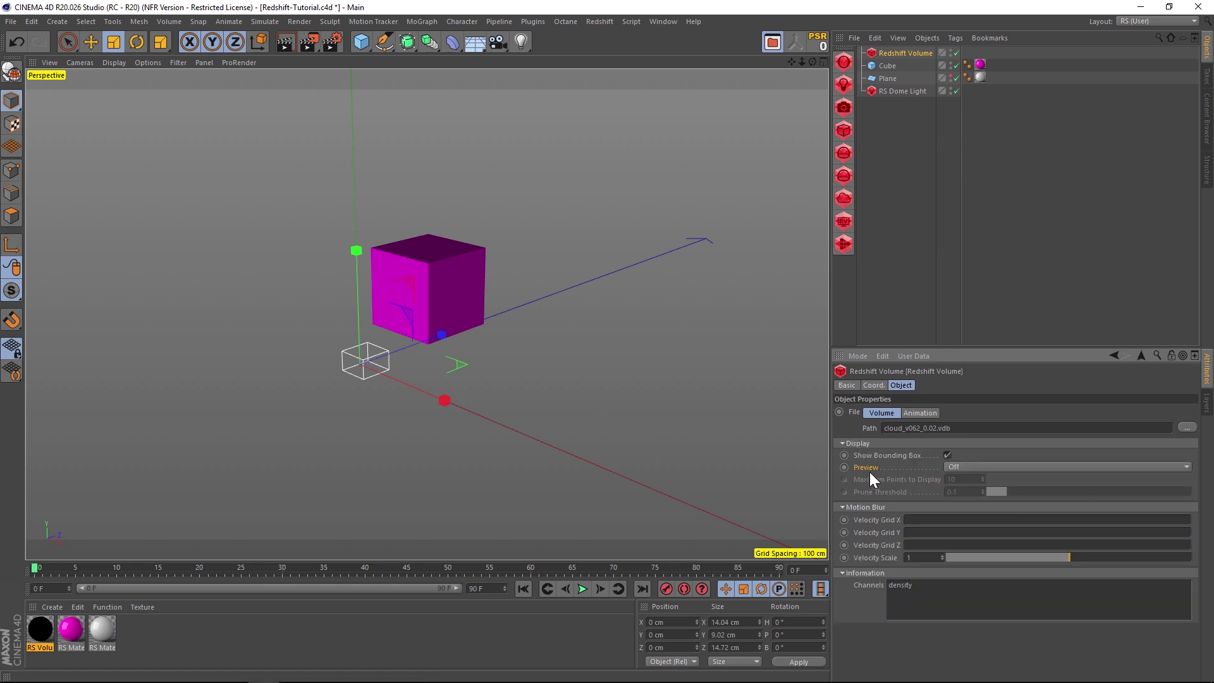
left_click(974, 469)
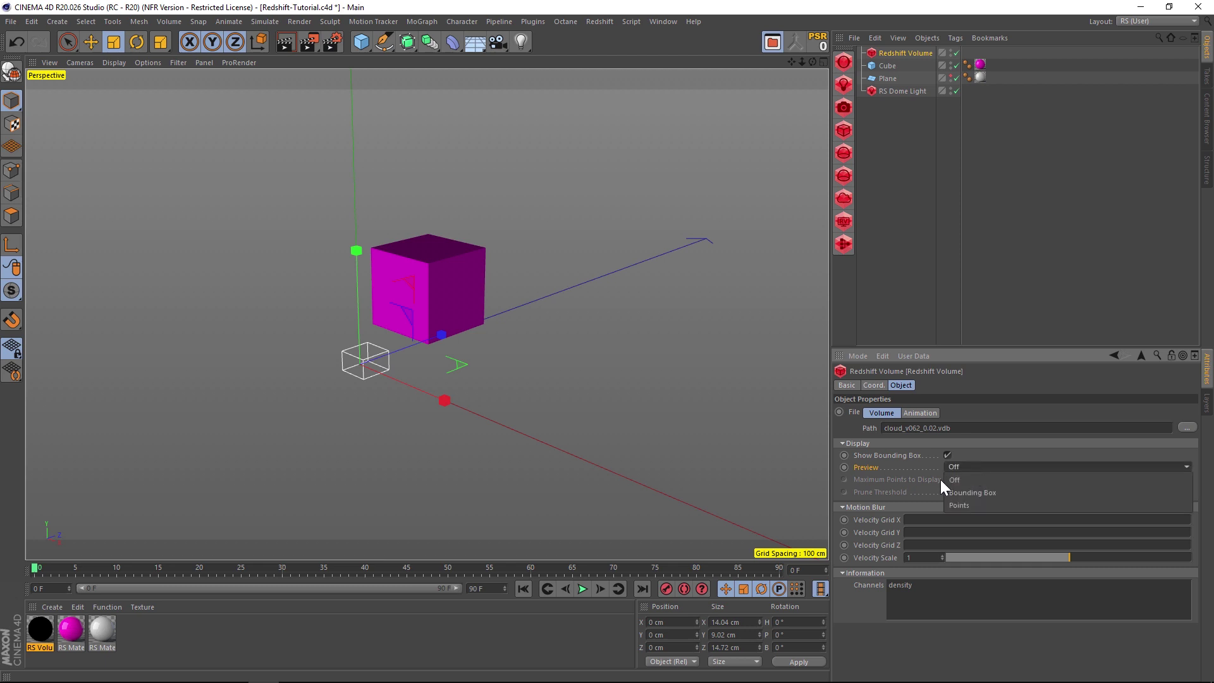
left_click(964, 502)
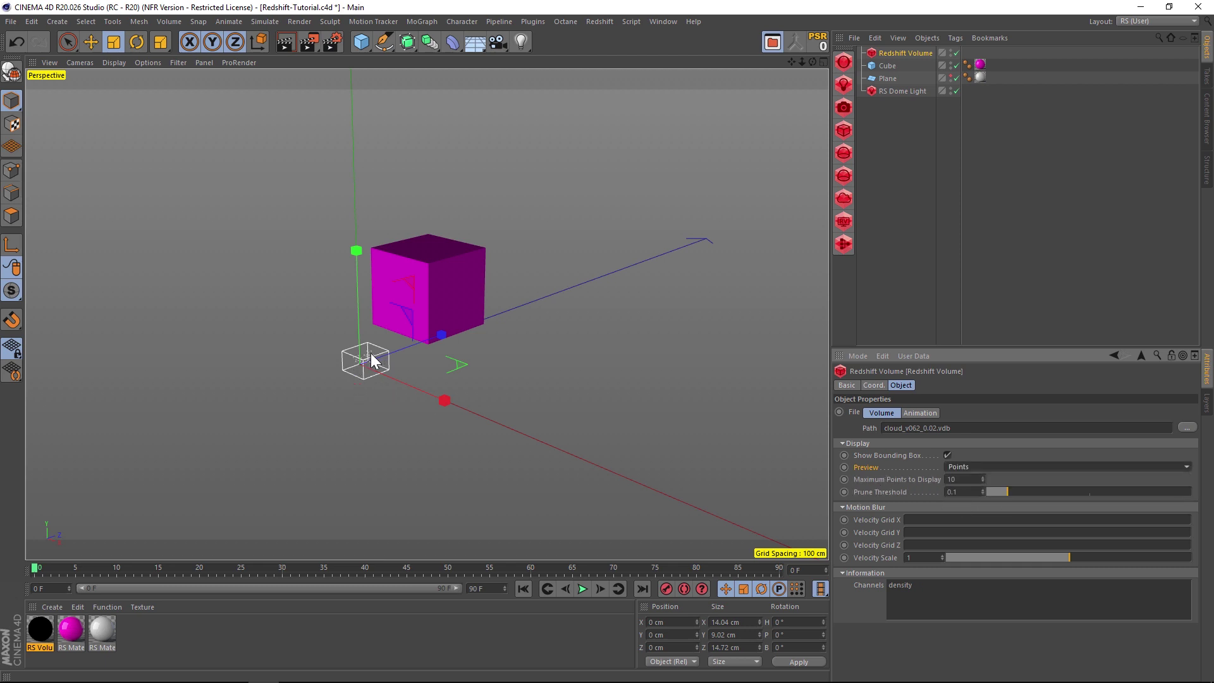
left_click(880, 478)
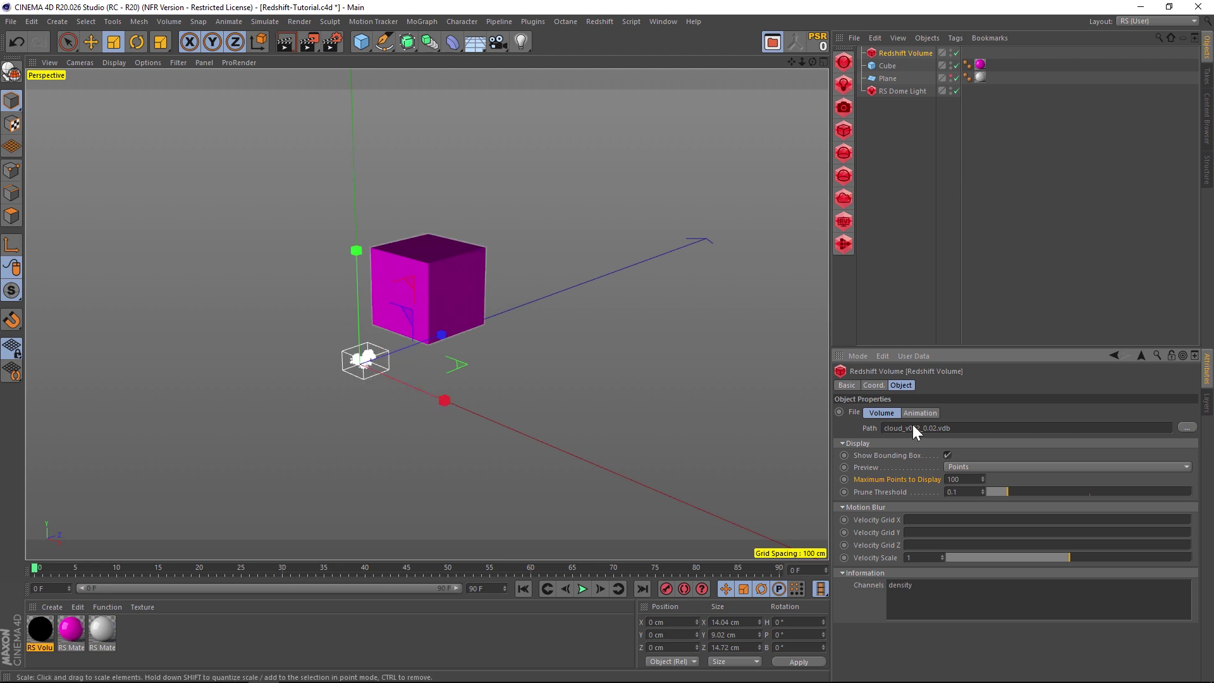
left_click(874, 386)
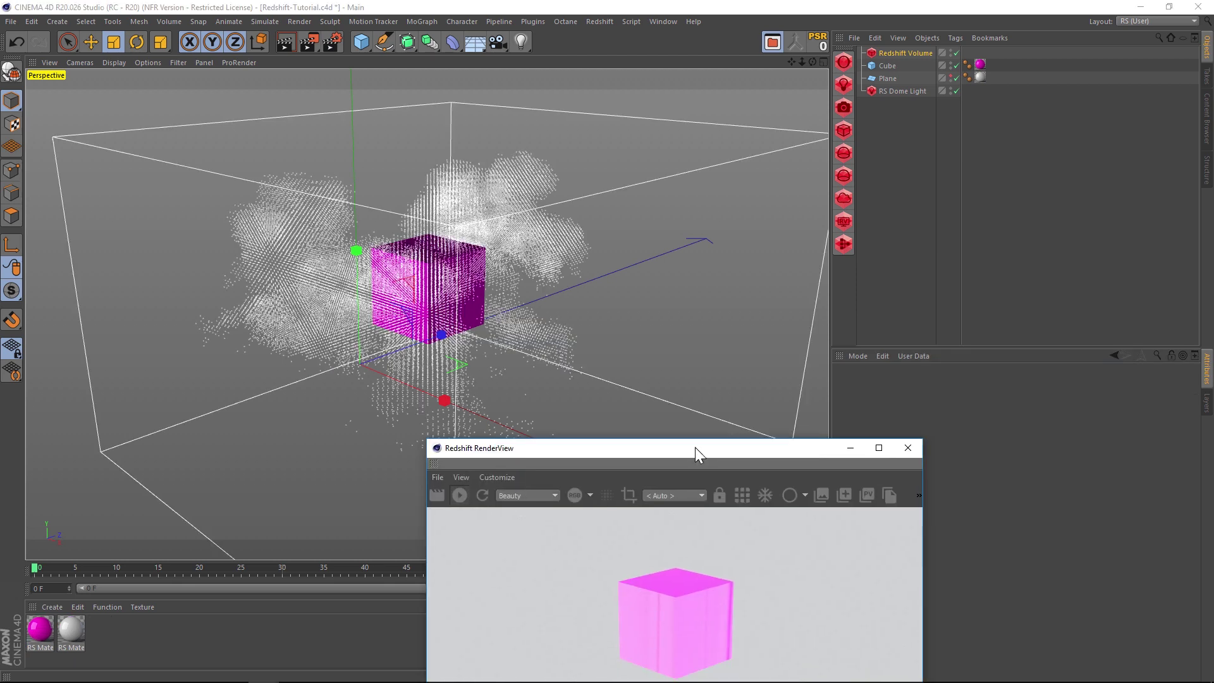
left_click_drag(696, 448, 490, 143)
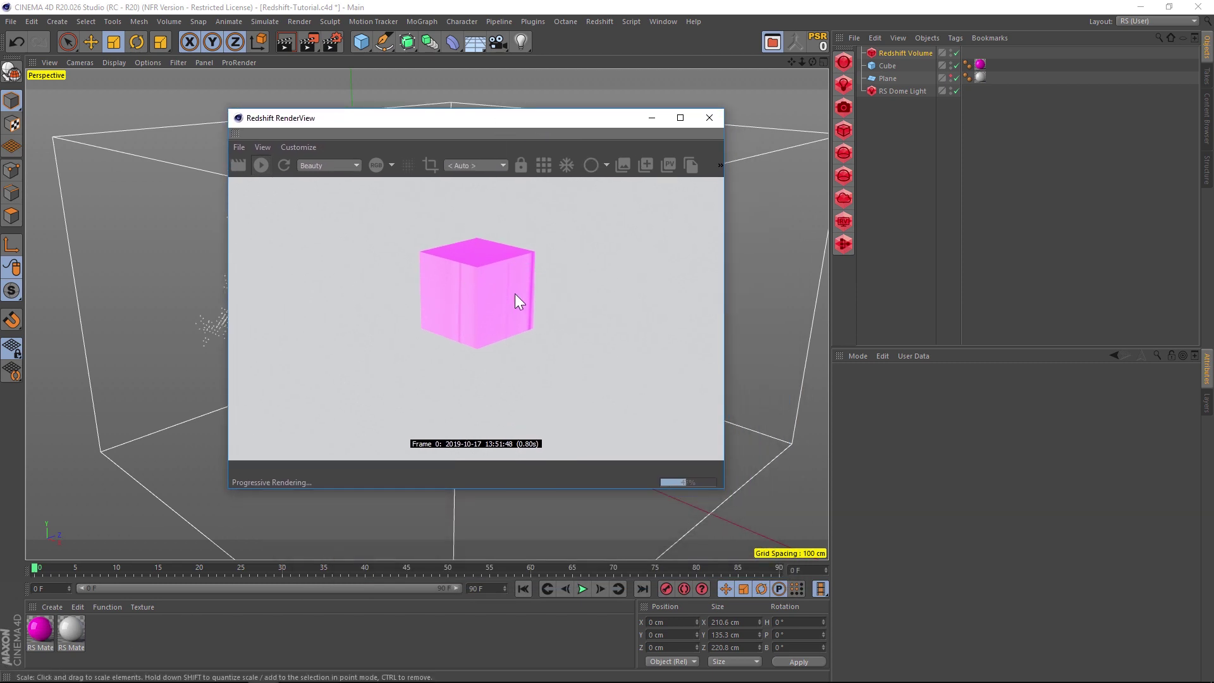
Create a Redshift Volume material and drag it onto the Redshift Volume object.
left_click(57, 609)
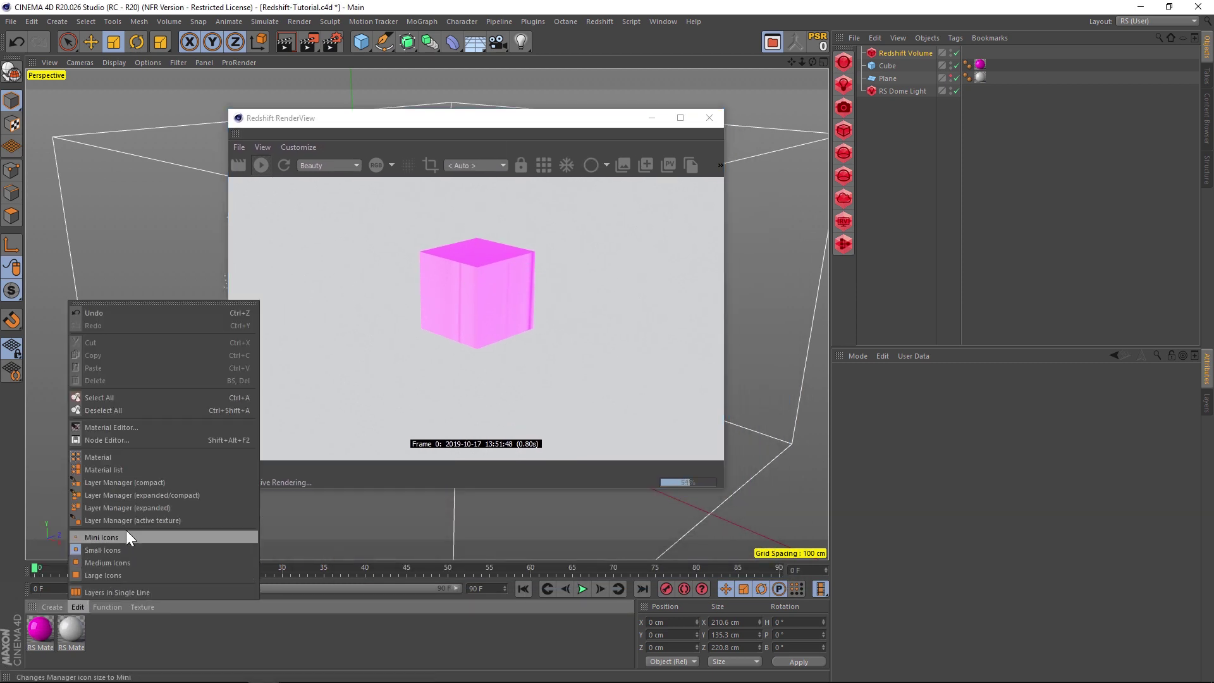
mouse_move(90, 469)
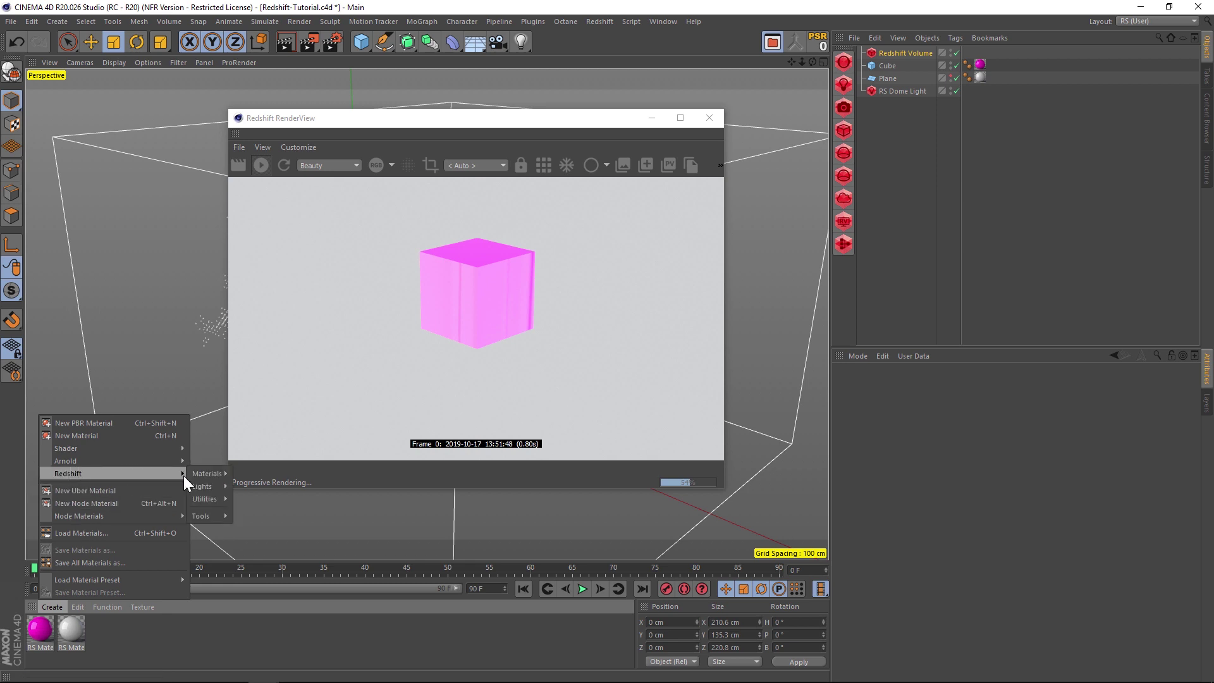
mouse_move(210, 475)
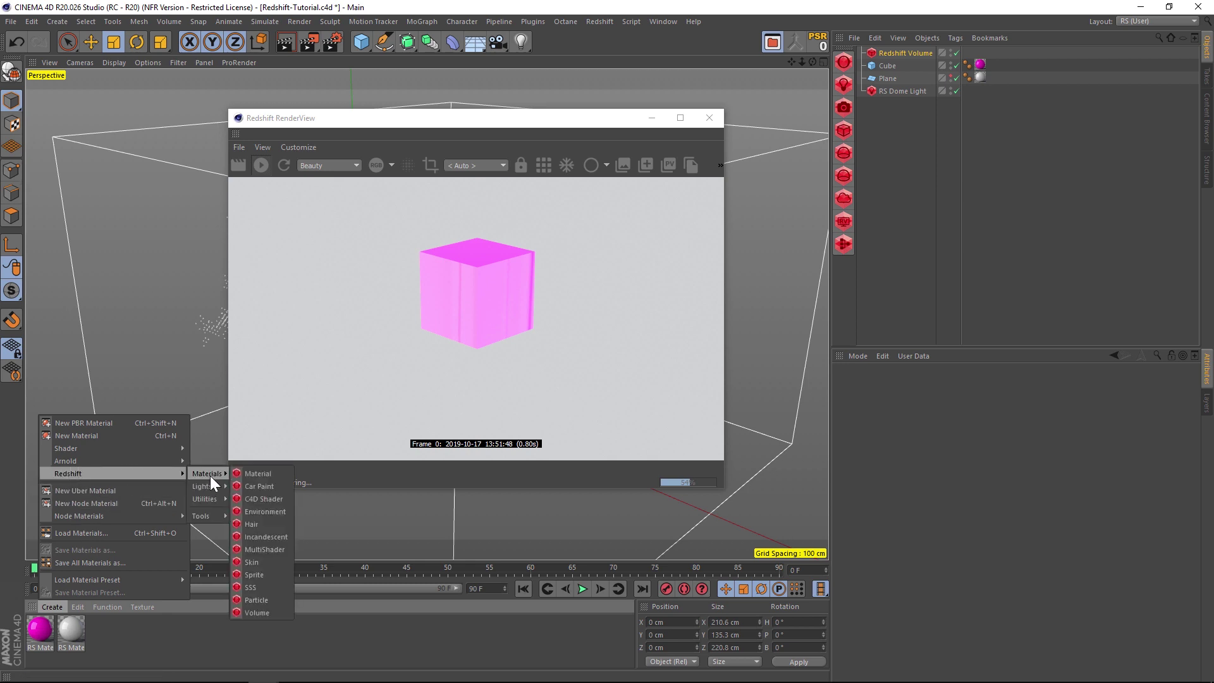
left_click(266, 612)
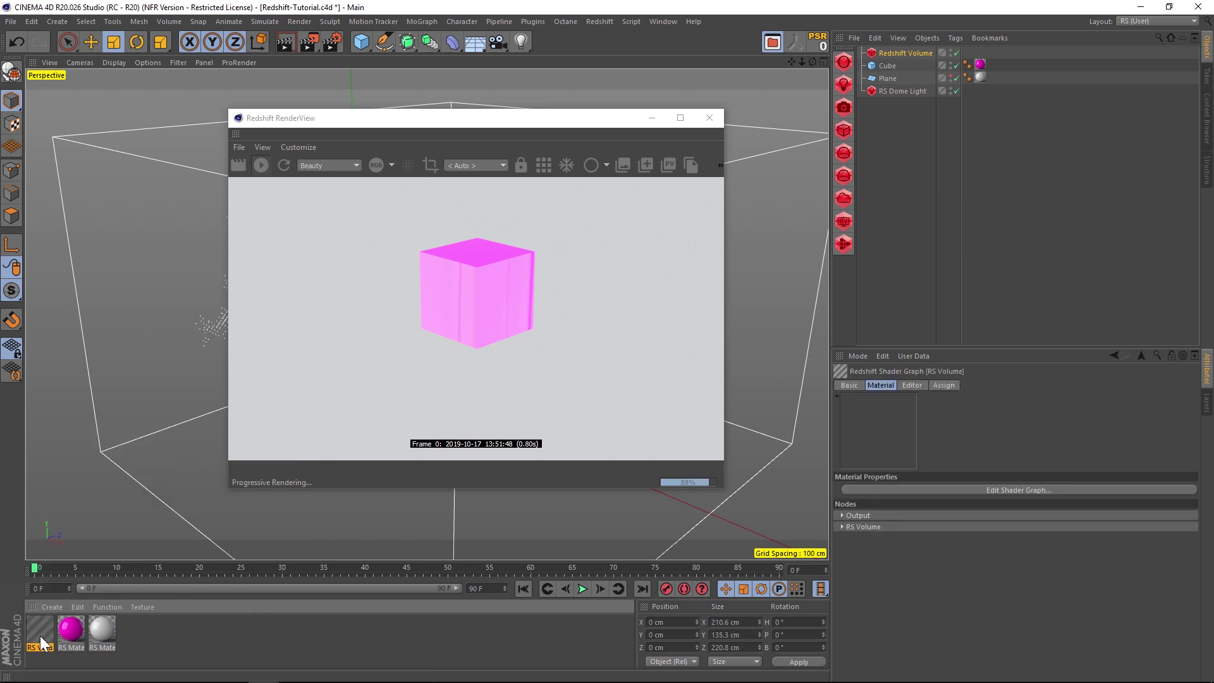
left_click_drag(46, 618, 920, 56)
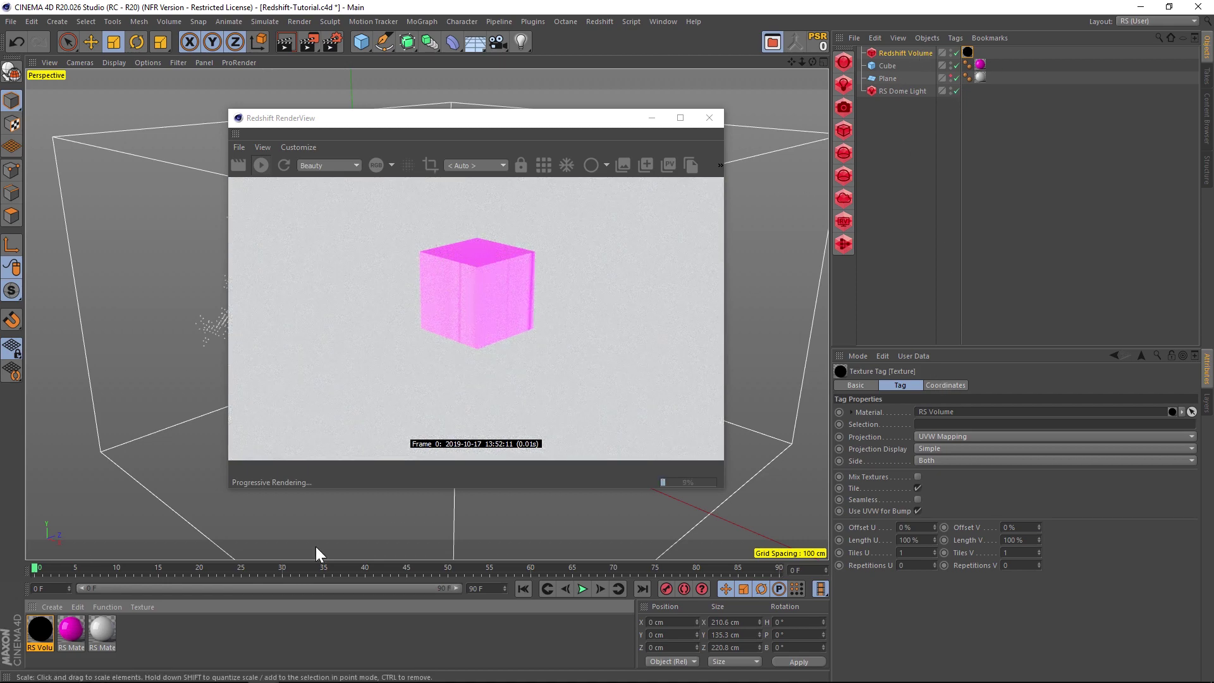
Open the RS Volume shader graph and check the volume object's density channel name.
double_click(39, 629)
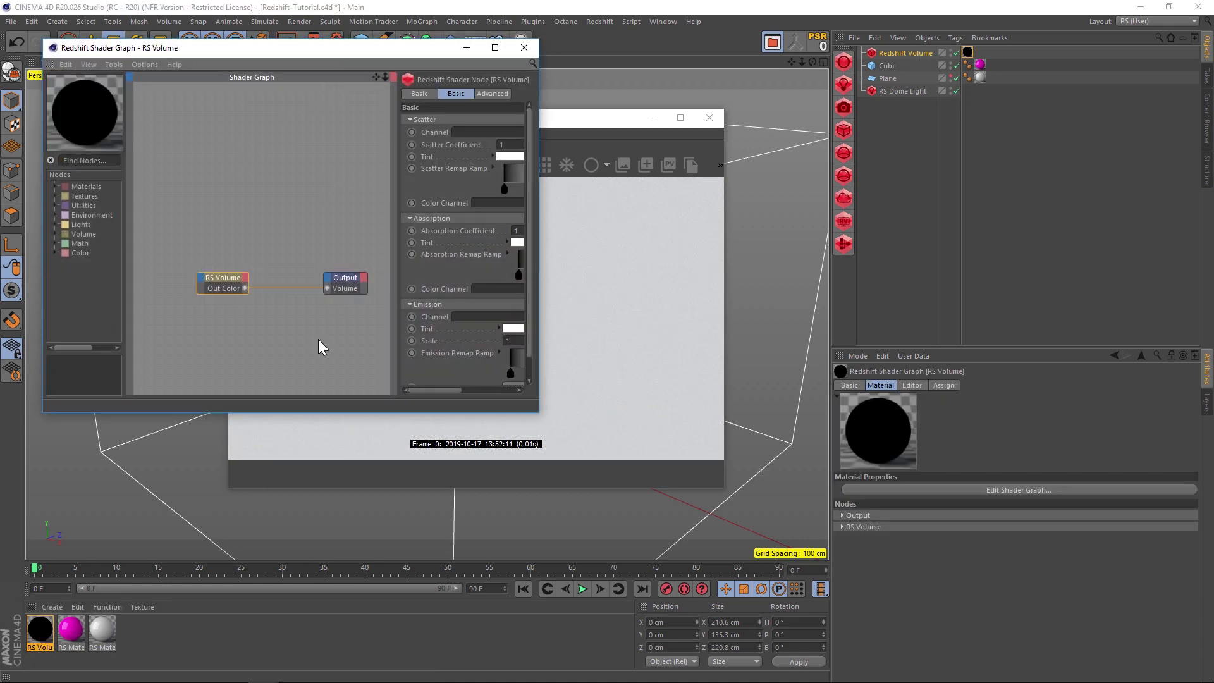
left_click(227, 282)
left_click_drag(540, 162, 920, 164)
left_click_drag(663, 160, 496, 145)
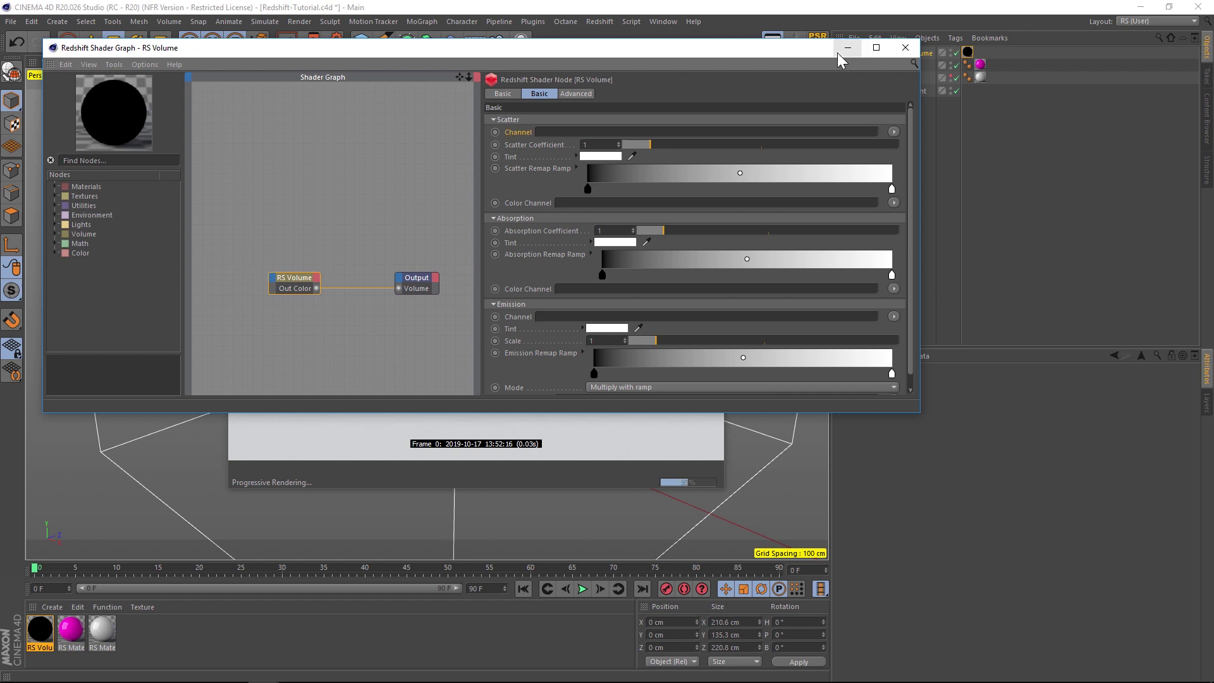
left_click_drag(920, 84, 800, 87)
left_click(914, 53)
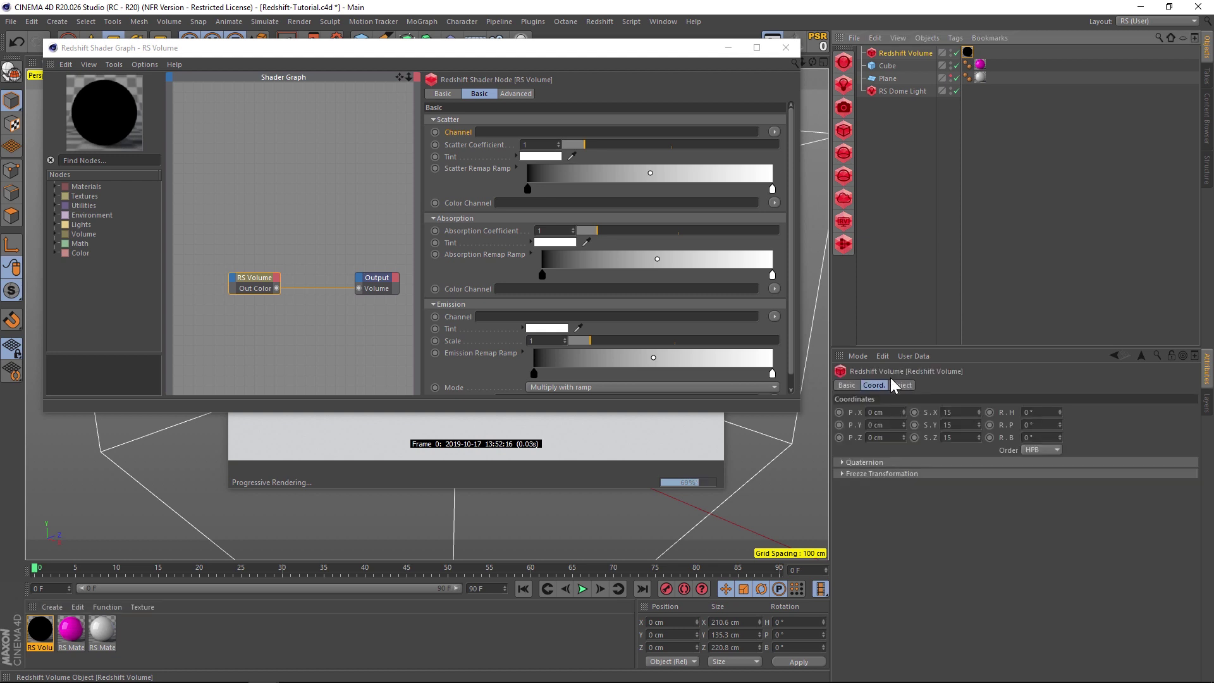
left_click(905, 385)
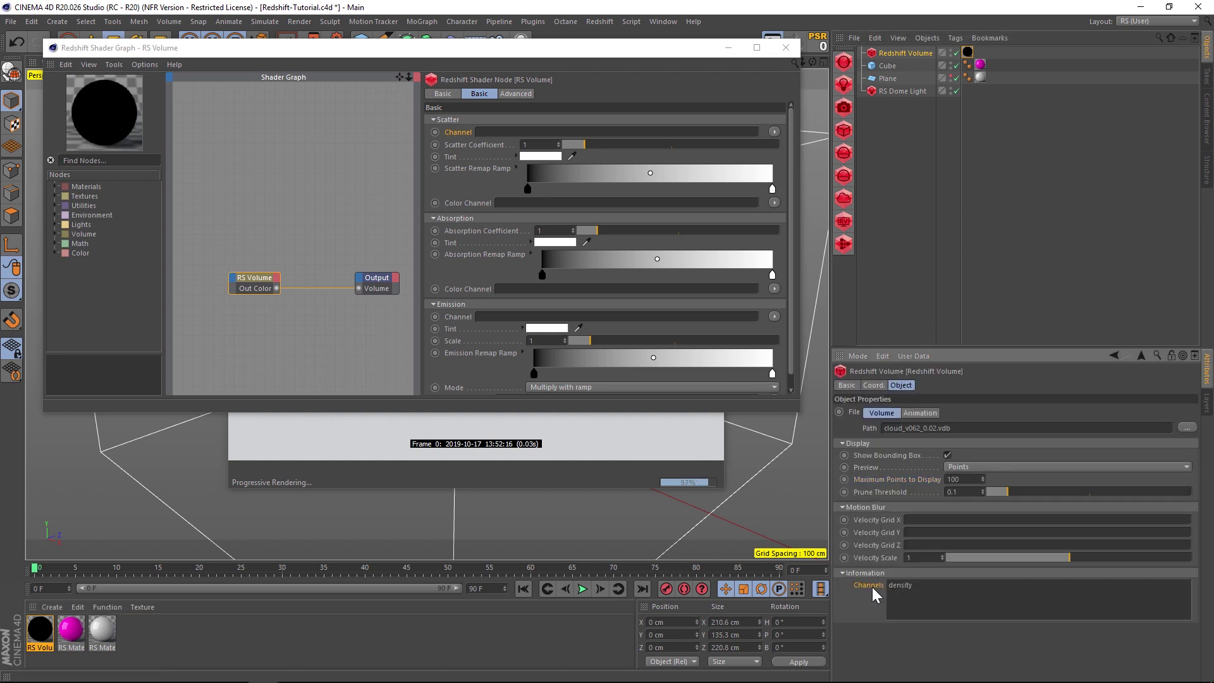
double_click(890, 587)
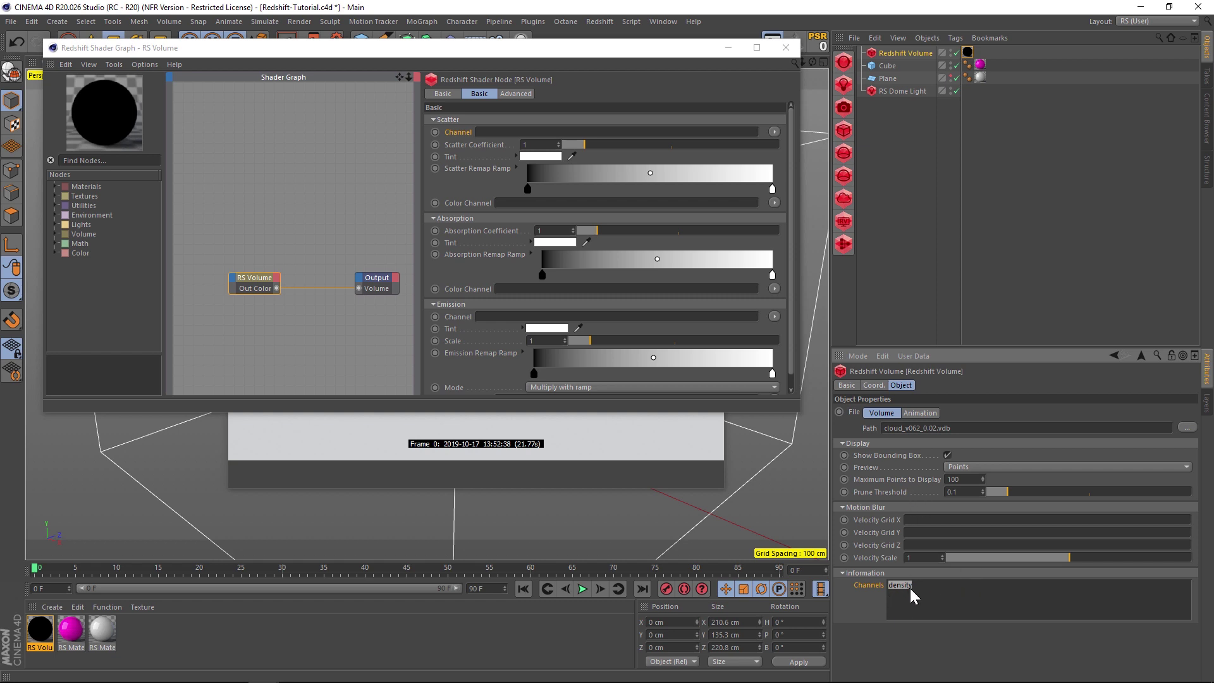
Set the RS Volume Scatter Channel to Redshift Volume > density and move the graph aside.
left_click(490, 131)
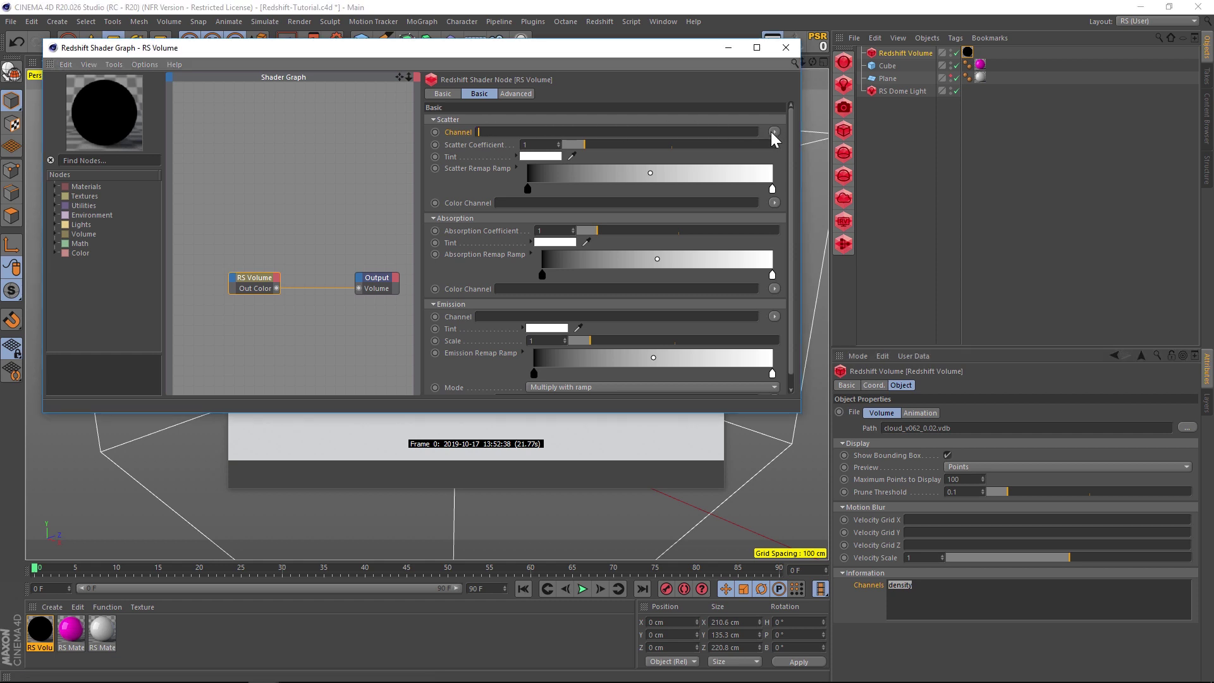
left_click(772, 131)
mouse_move(808, 144)
left_click(856, 143)
left_click_drag(484, 50, 514, 438)
left_click(678, 134)
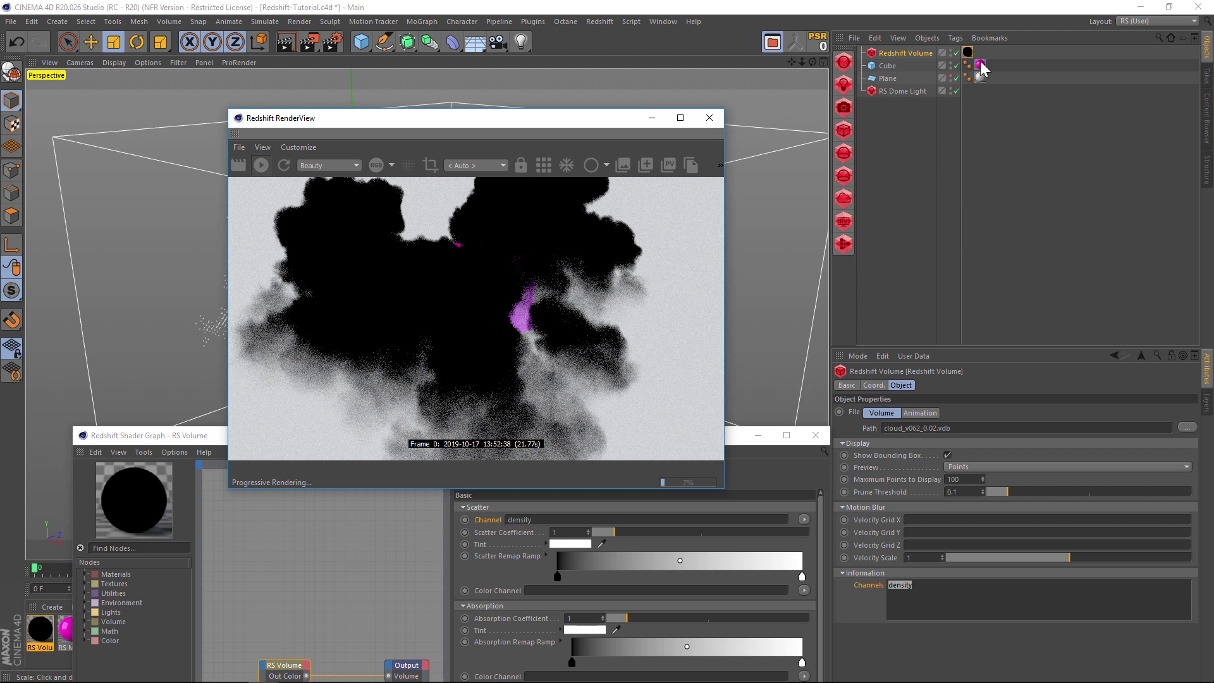
Set the RS Dome Light's Volume Contribution Scale to 1.
left_click(898, 90)
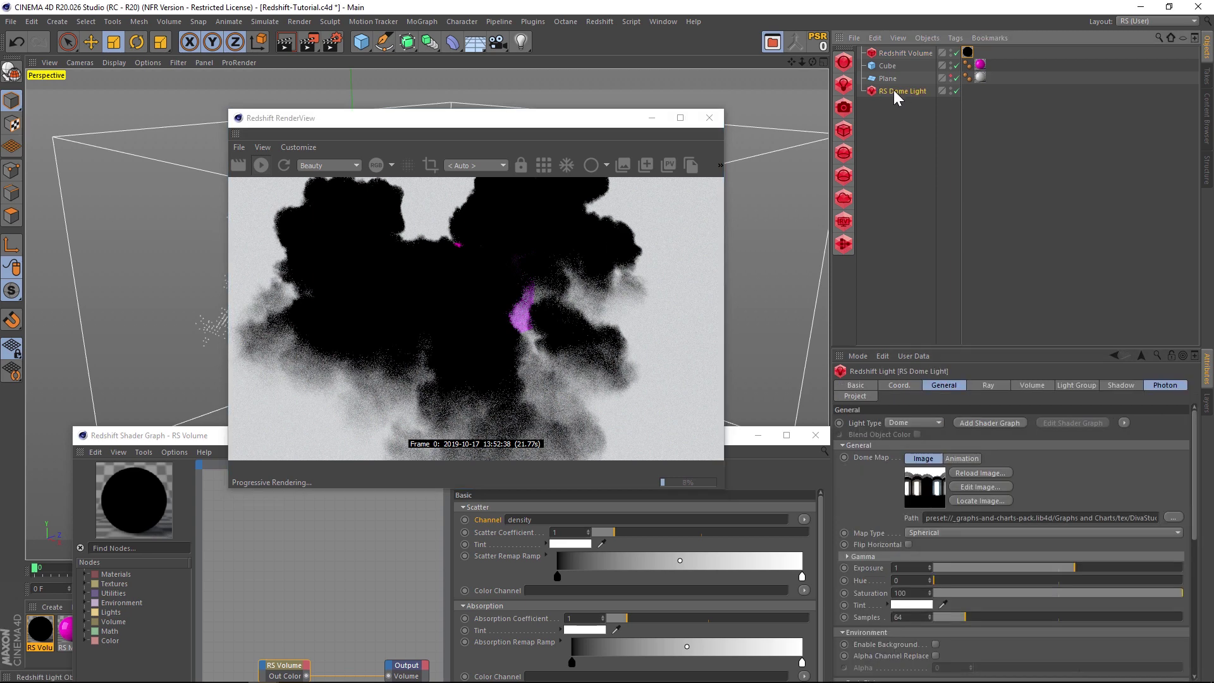
left_click(1031, 386)
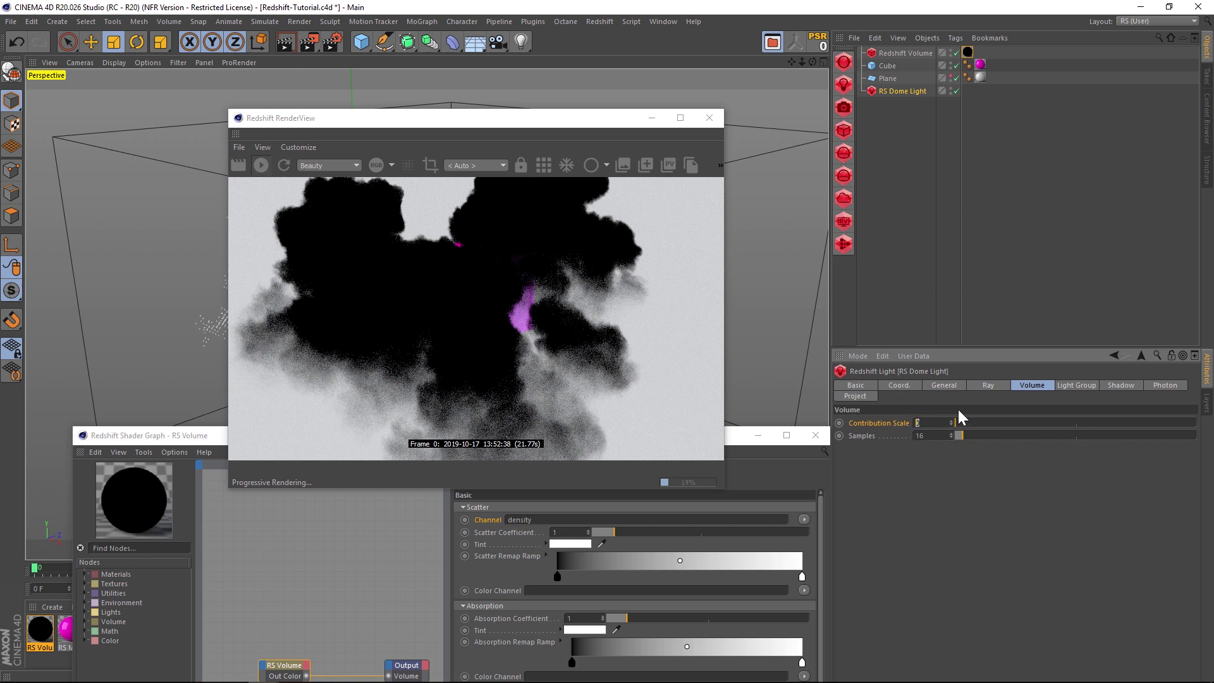
type("1")
key("Return")
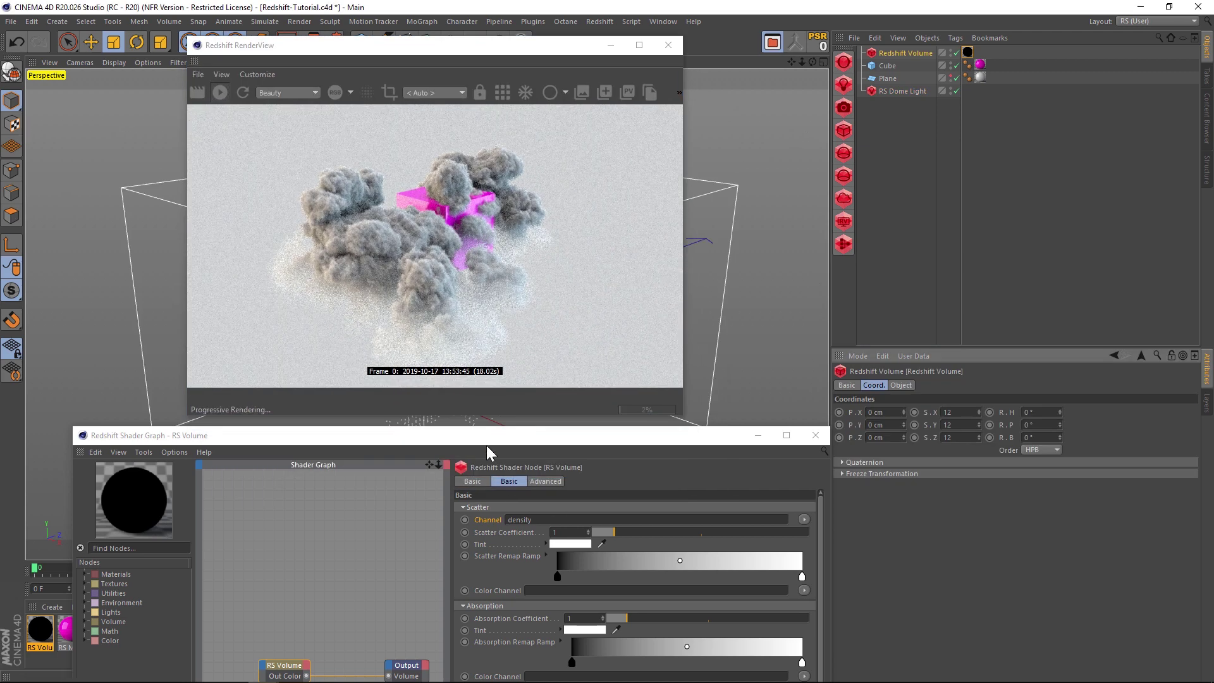
Arrange the RenderView and Shader Graph side by side, then raise Scatter Coefficient to 3.75.
left_click_drag(503, 429, 621, 376)
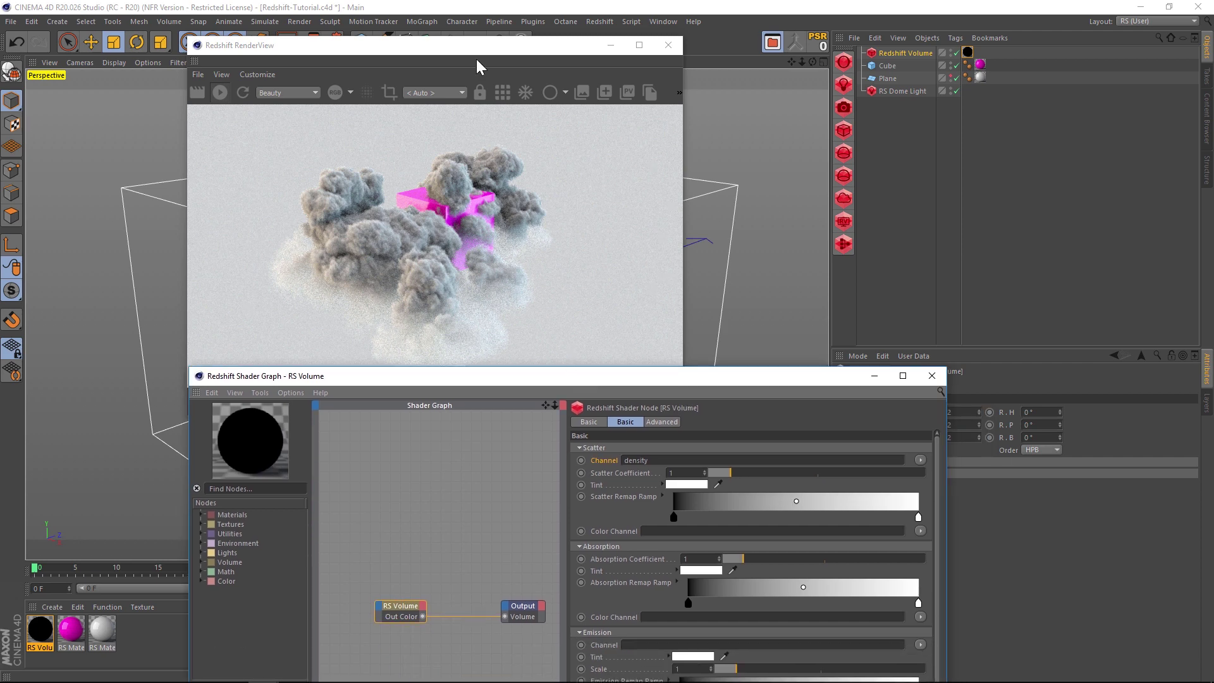
left_click_drag(476, 44, 504, 26)
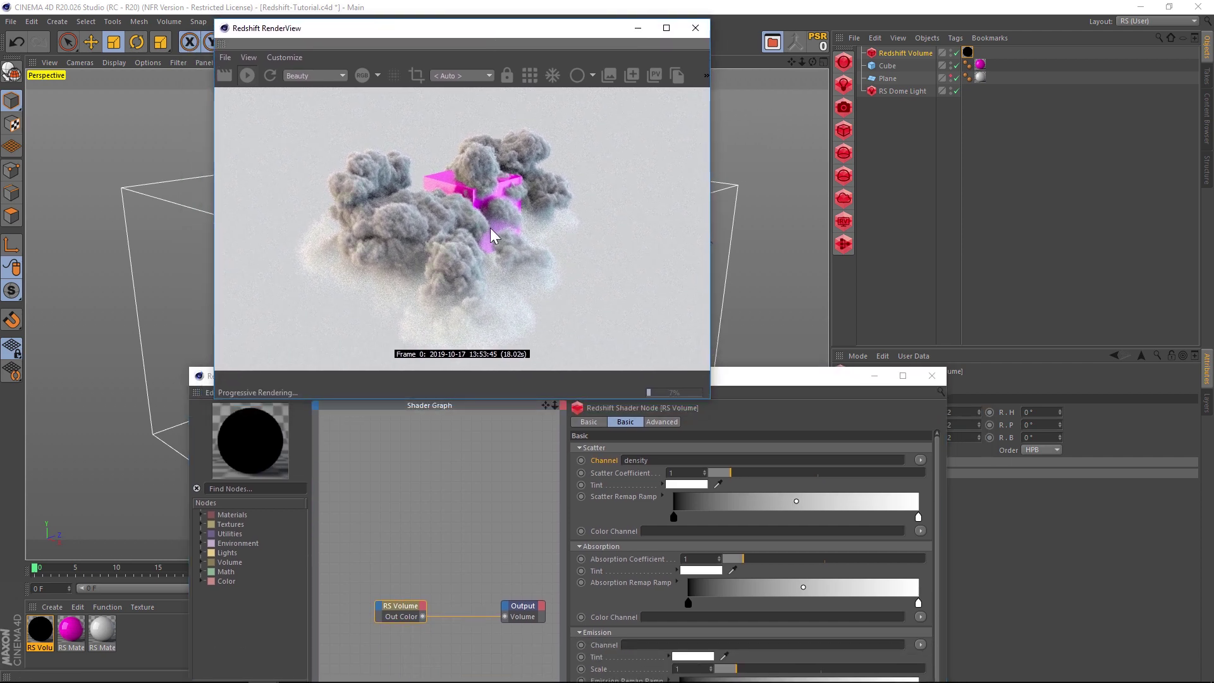
left_click(758, 378)
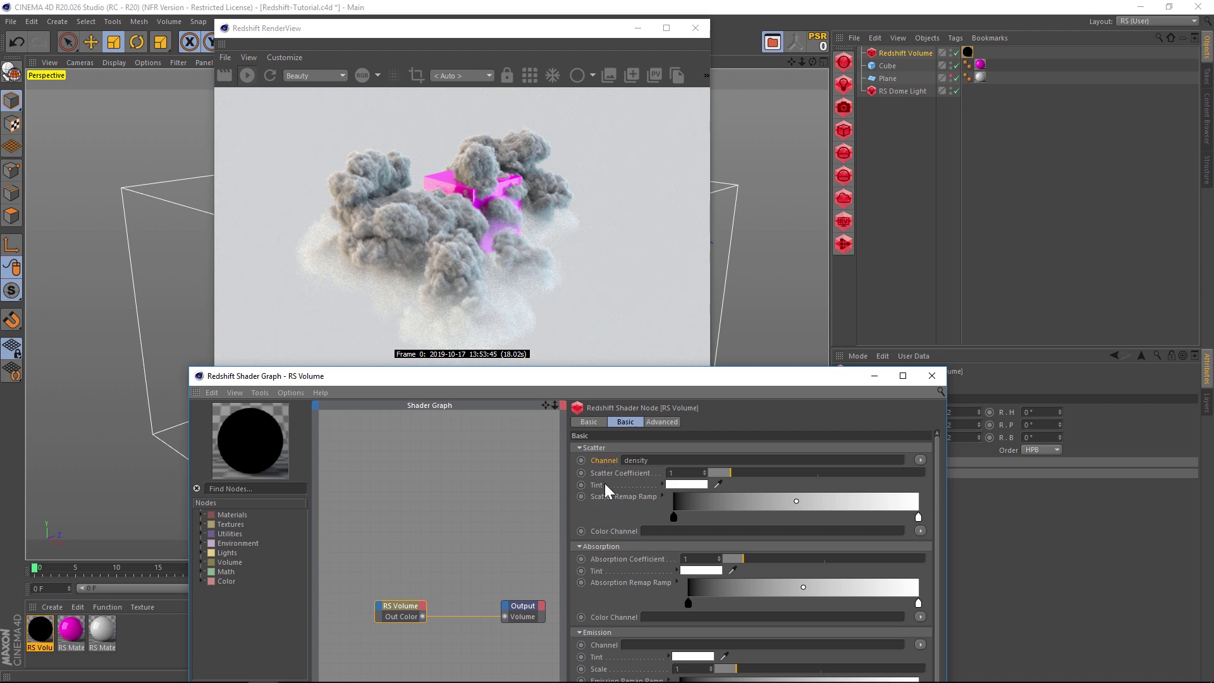
left_click(673, 422)
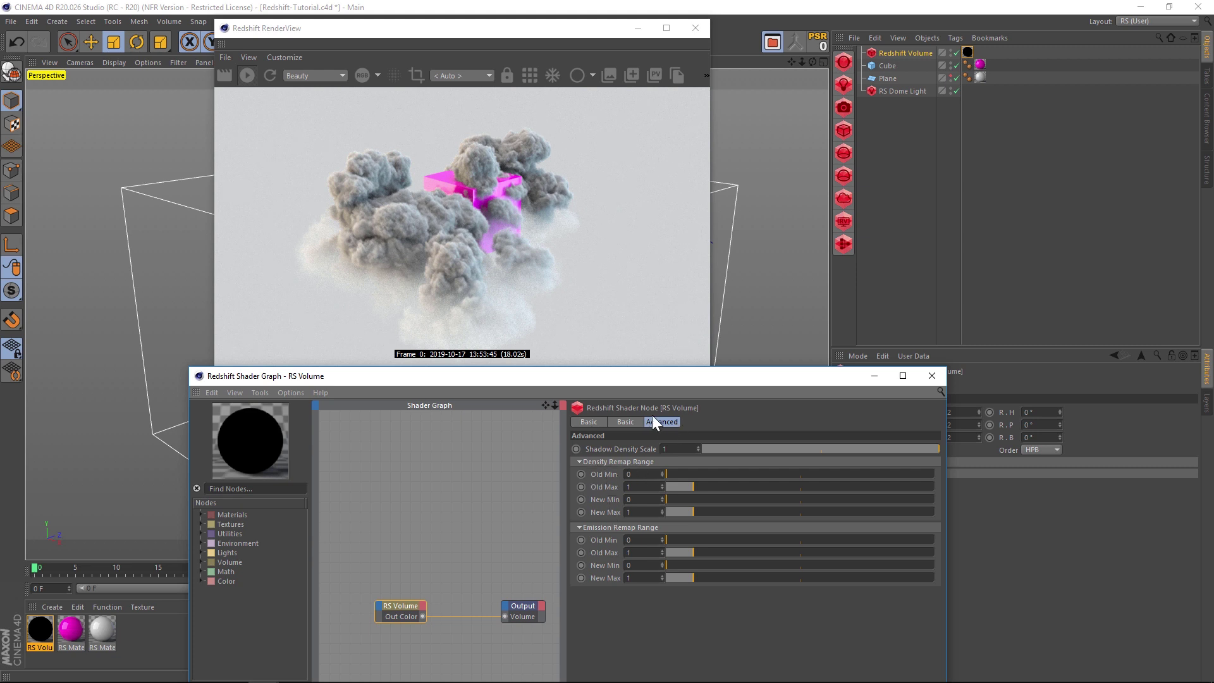
left_click(629, 422)
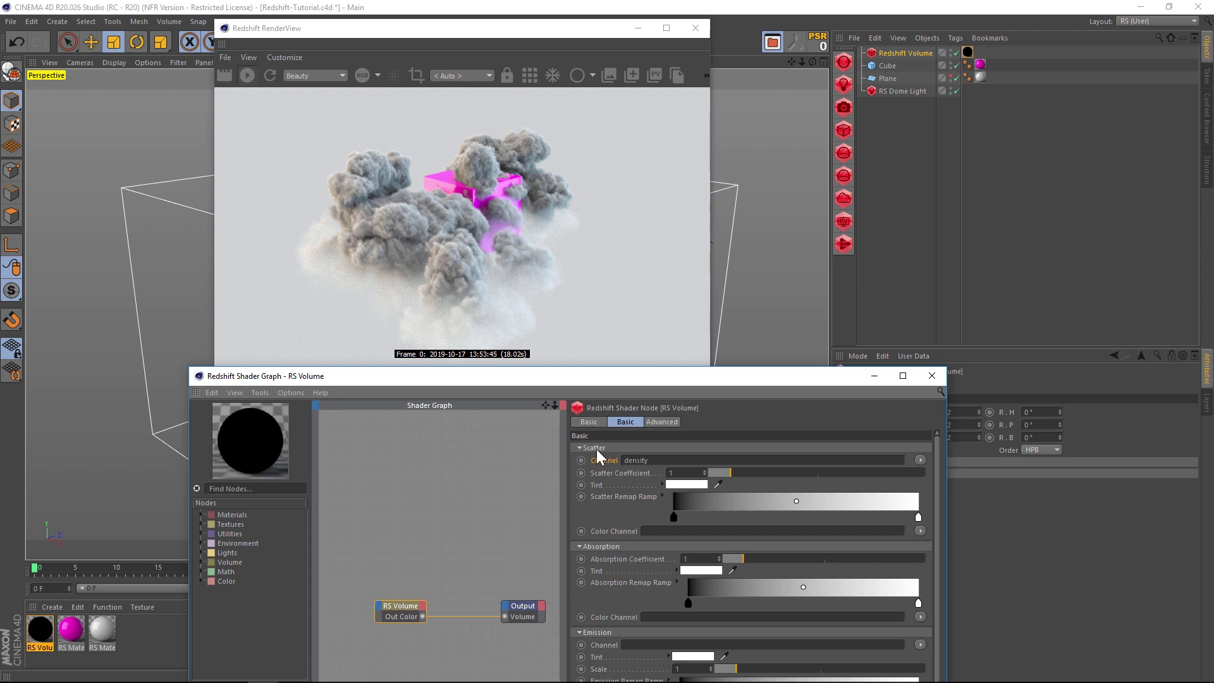
left_click(790, 473)
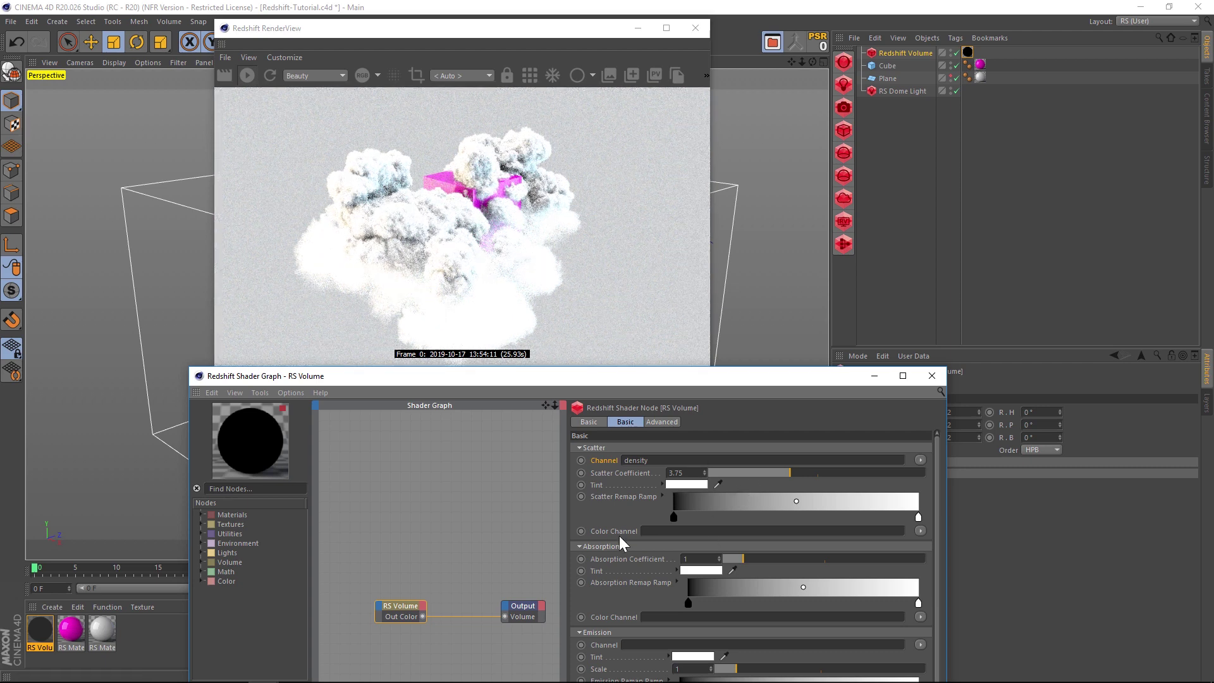
Try various Scatter and Absorption Coefficients, settling on Scatter 6.36 and Absorption 6.1.
key("ctrl+z")
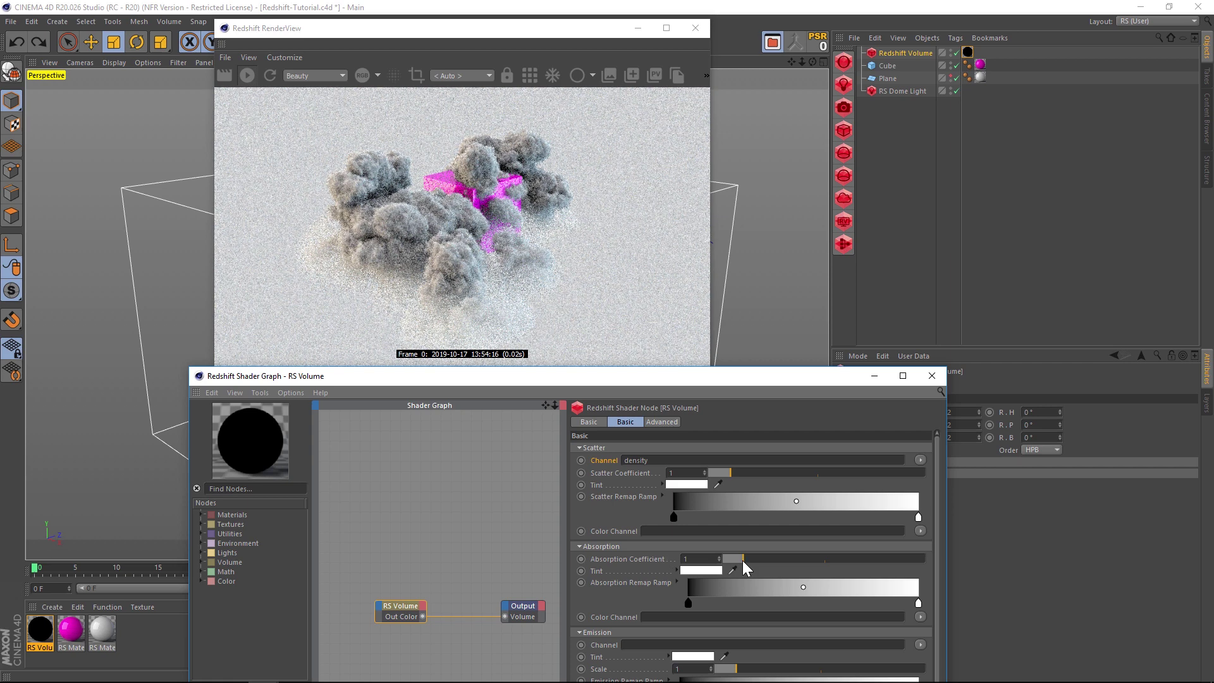
left_click(866, 558)
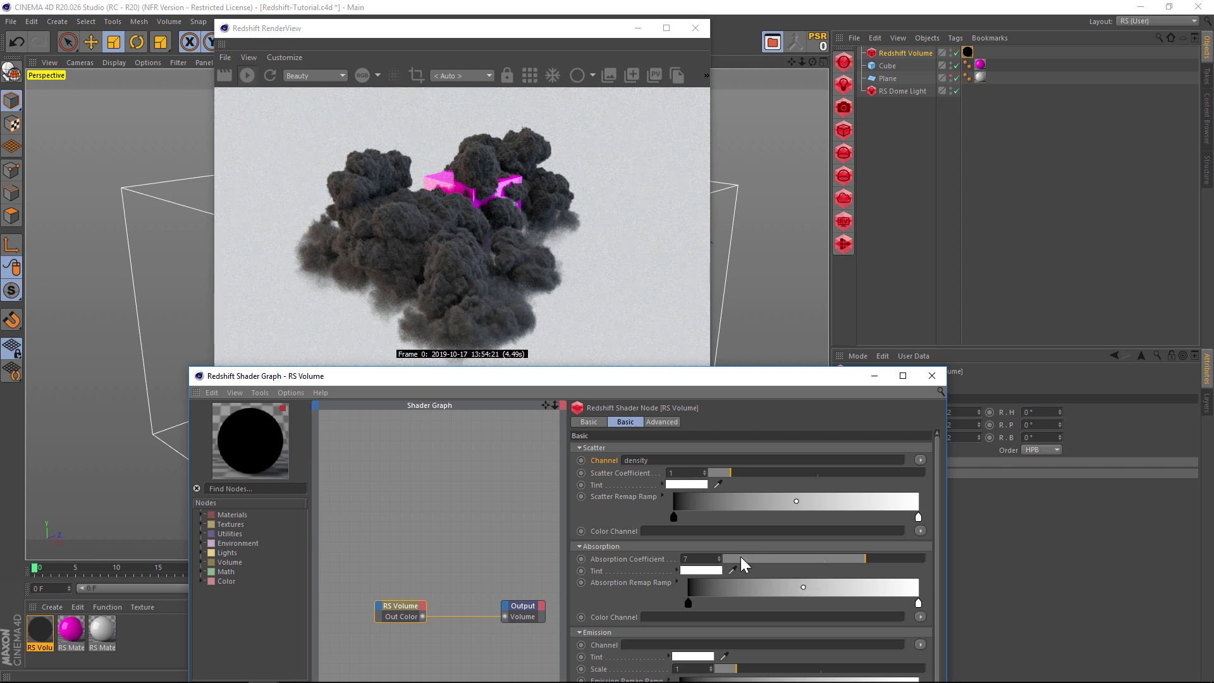
left_click_drag(740, 556, 734, 565)
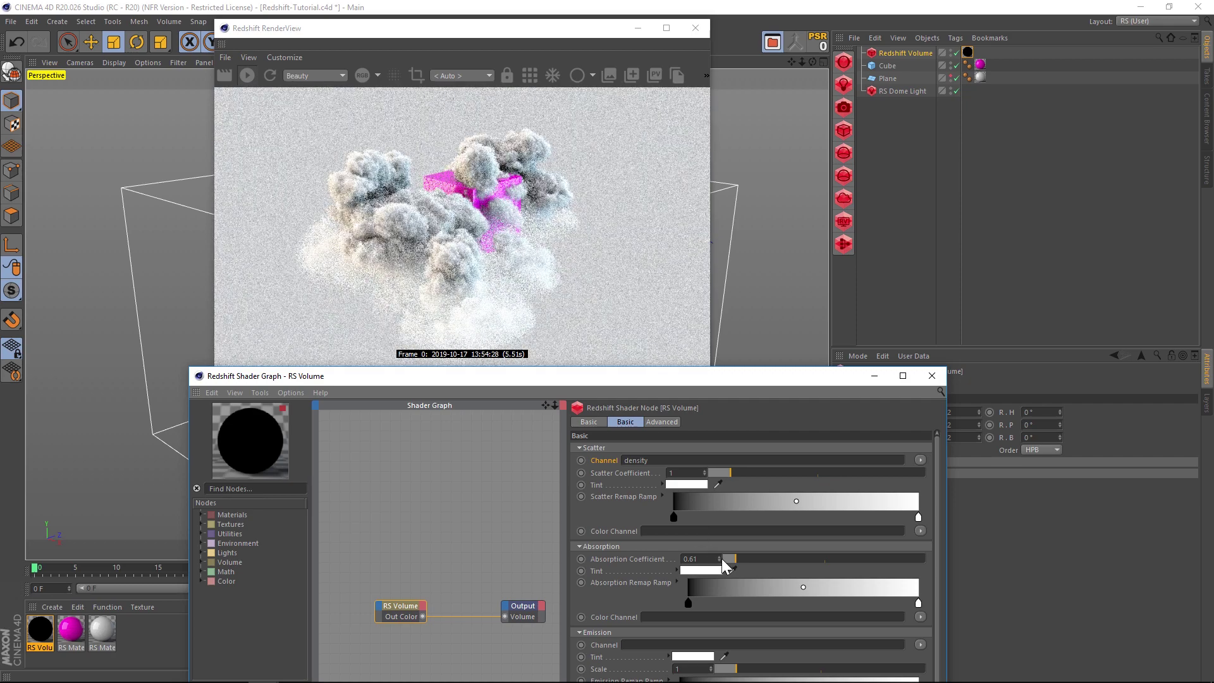
left_click_drag(723, 560, 729, 559)
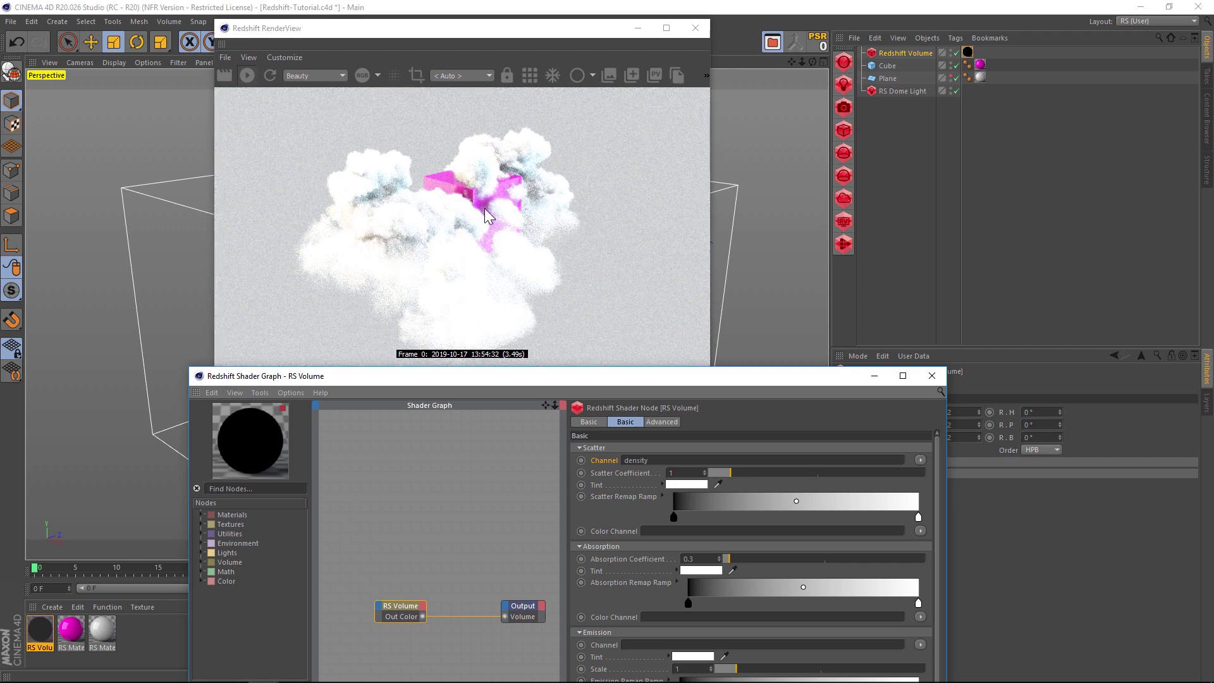
left_click_drag(730, 472, 714, 473)
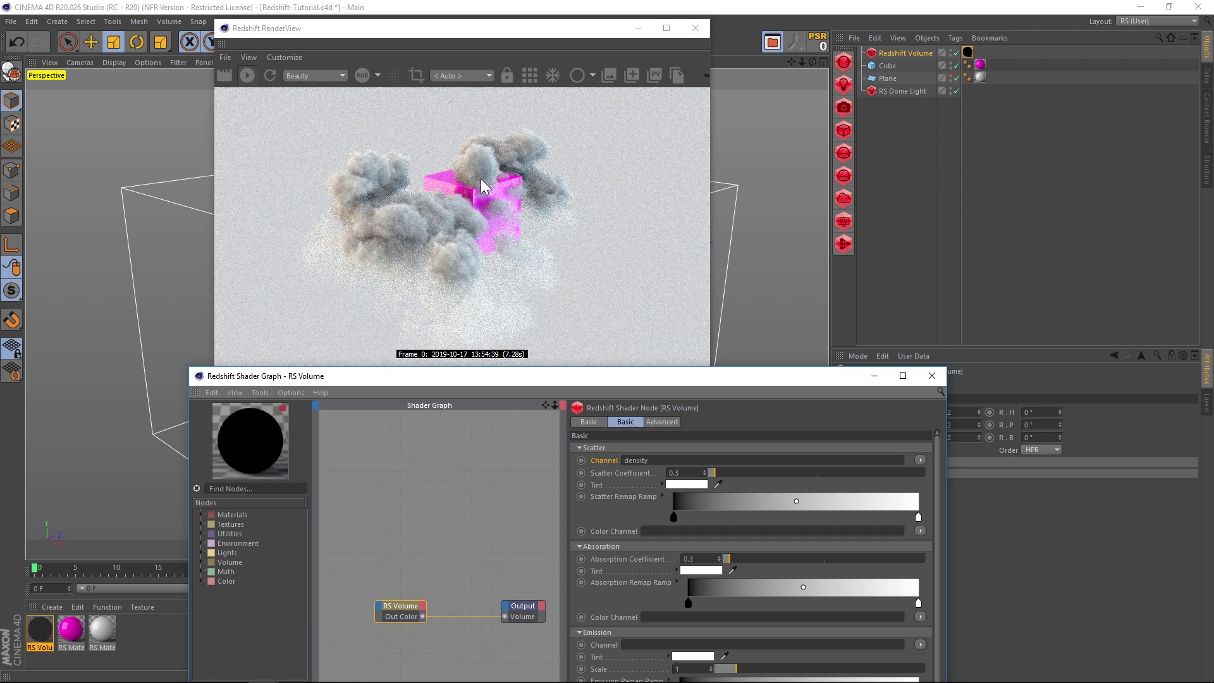
left_click(848, 473)
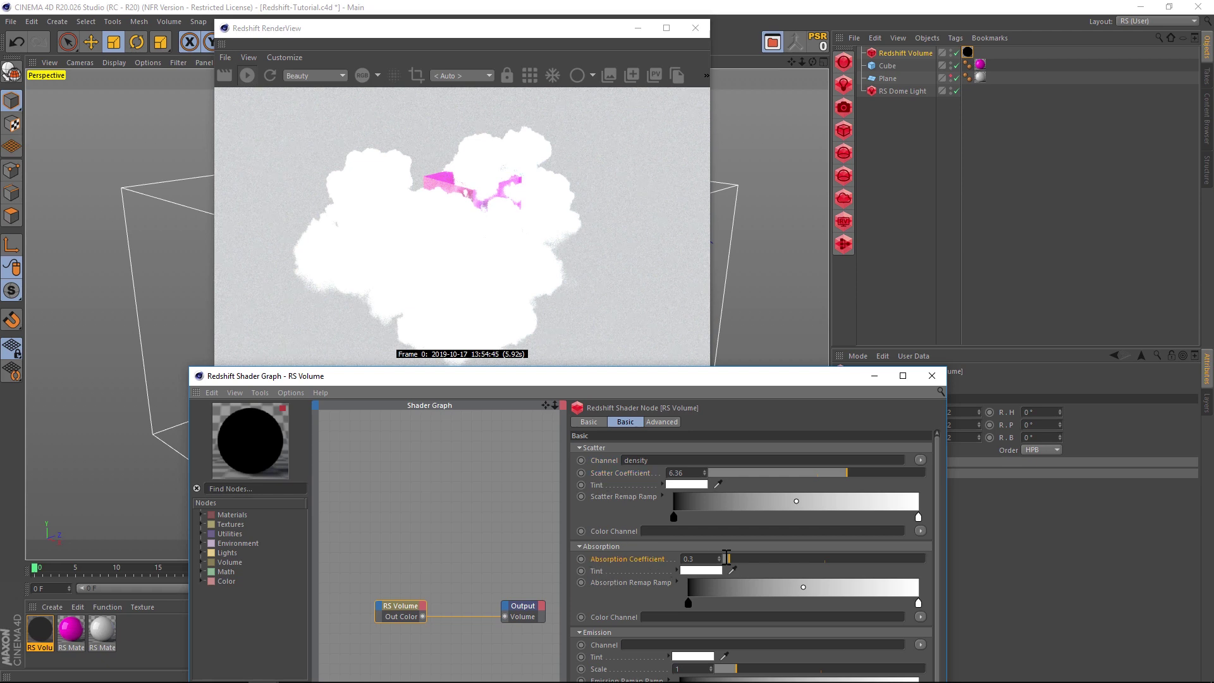
left_click(847, 558)
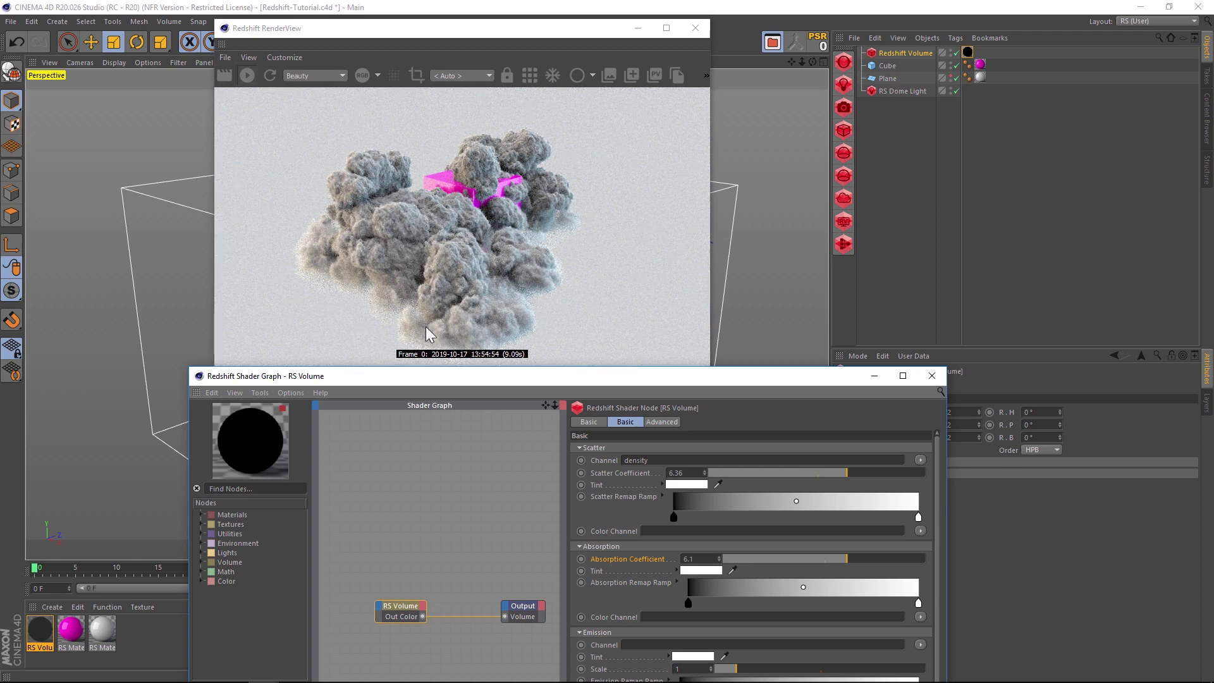
left_click_drag(624, 381, 617, 284)
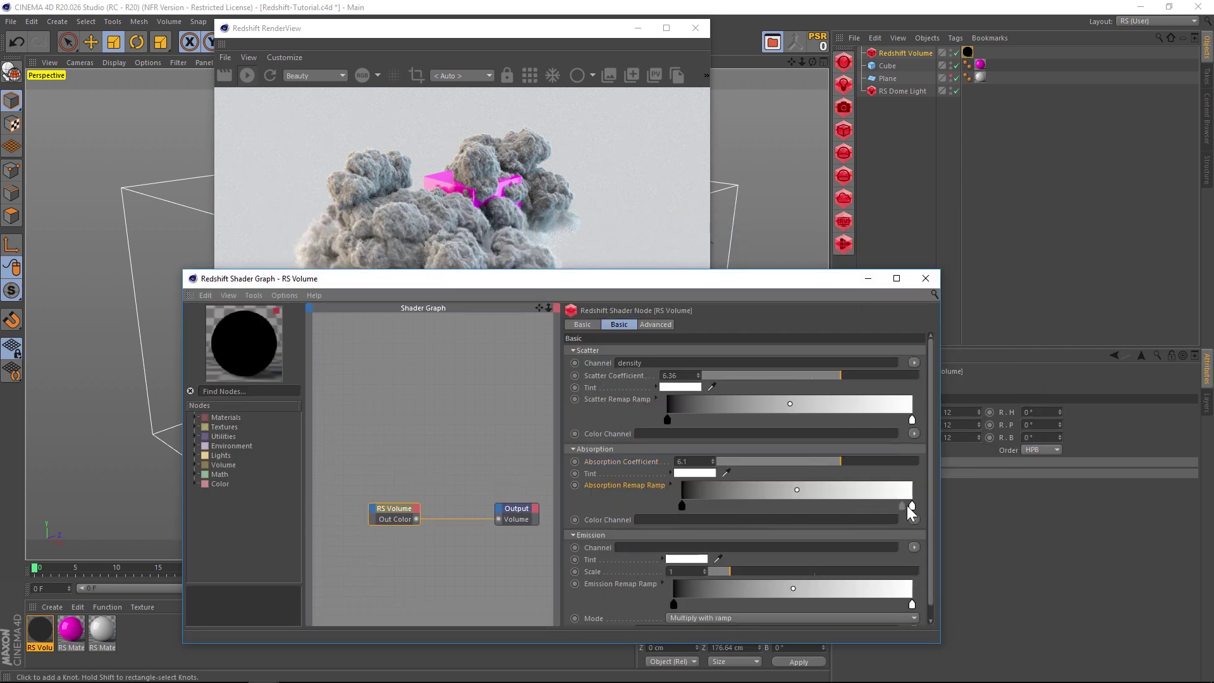
Pull the Absorption Remap Ramp's white knot leftward and reposition the Shader Graph.
left_click_drag(911, 506, 843, 506)
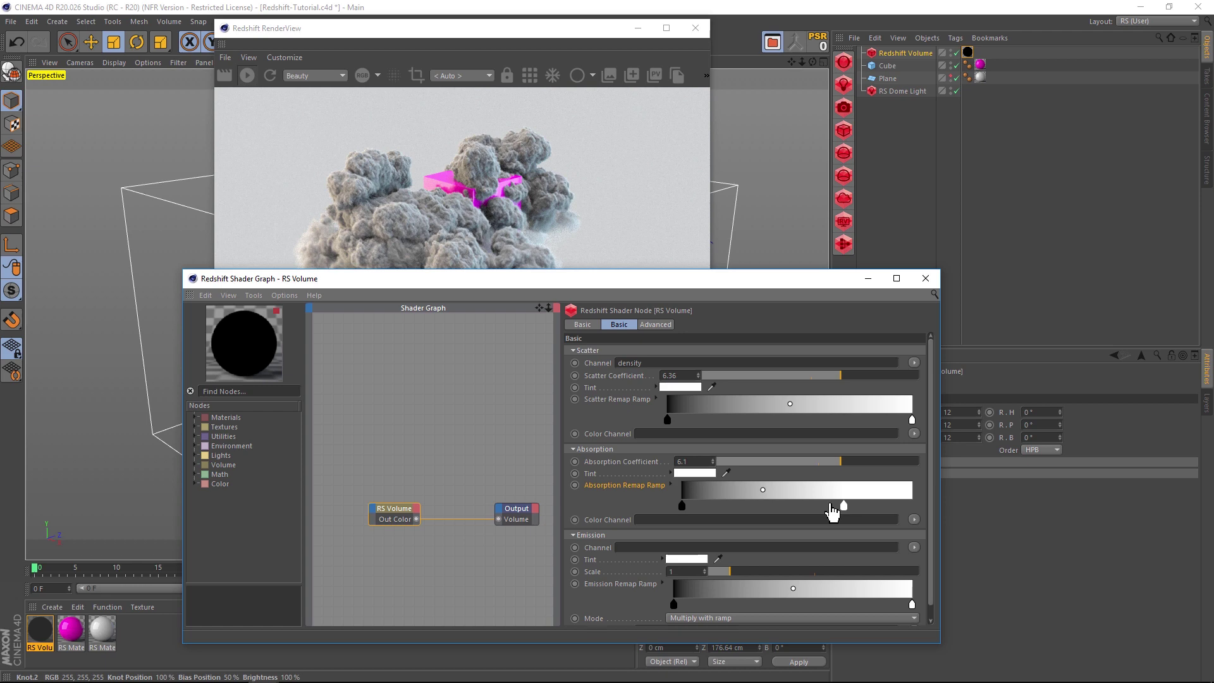
left_click_drag(462, 276, 455, 395)
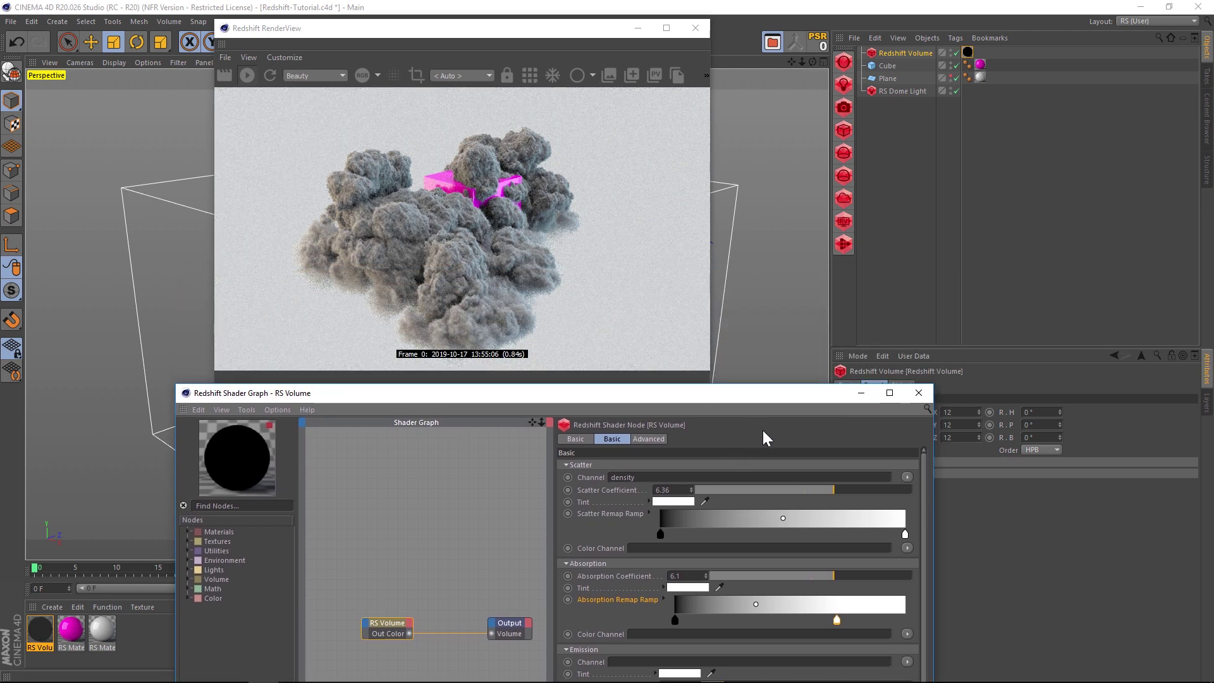
left_click(681, 570)
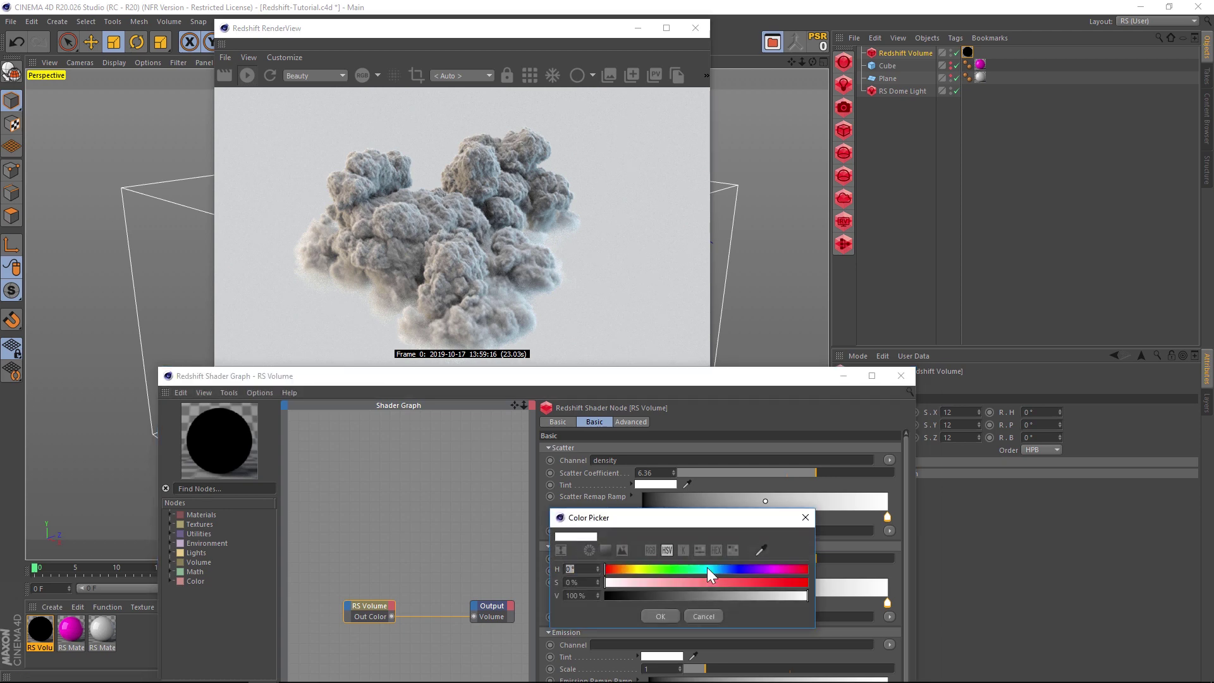
Tint absorption a saturated cyan and set Scatter Coefficient to 1.38.
left_click(707, 567)
left_click(756, 583)
left_click(669, 616)
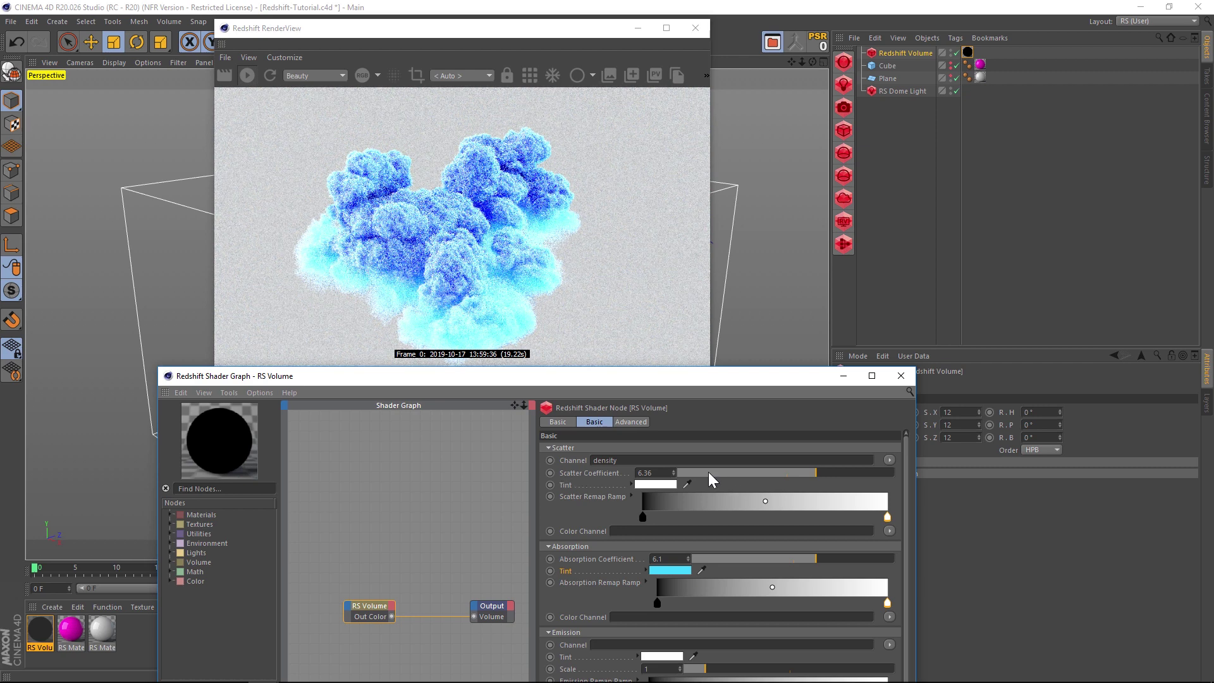
left_click(707, 472)
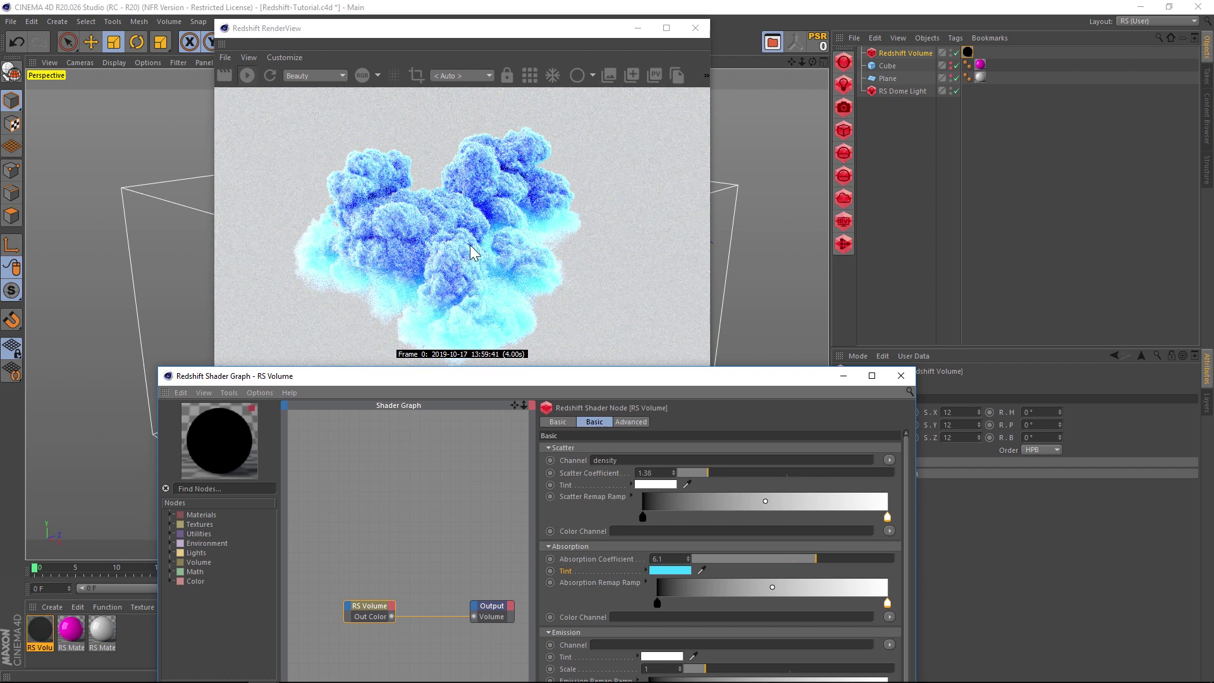